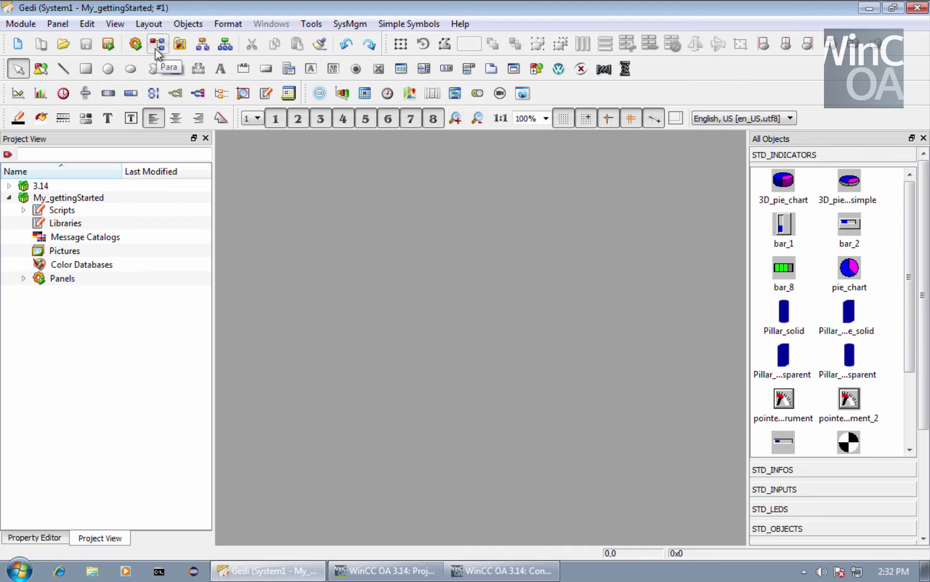
- Open the datapoint parameterization window and bring up the datapoint list's context menu
left_click(157, 47)
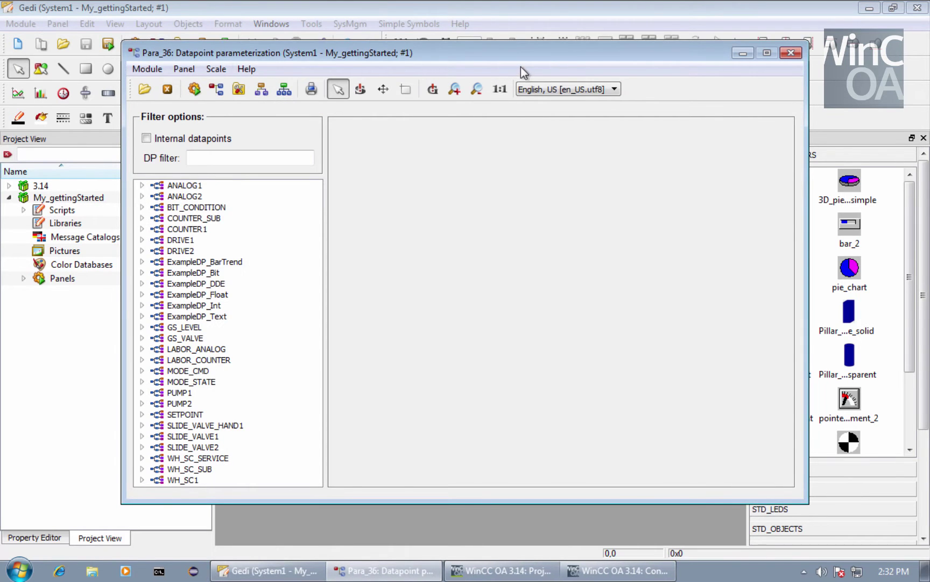
left_click_drag(512, 51, 519, 51)
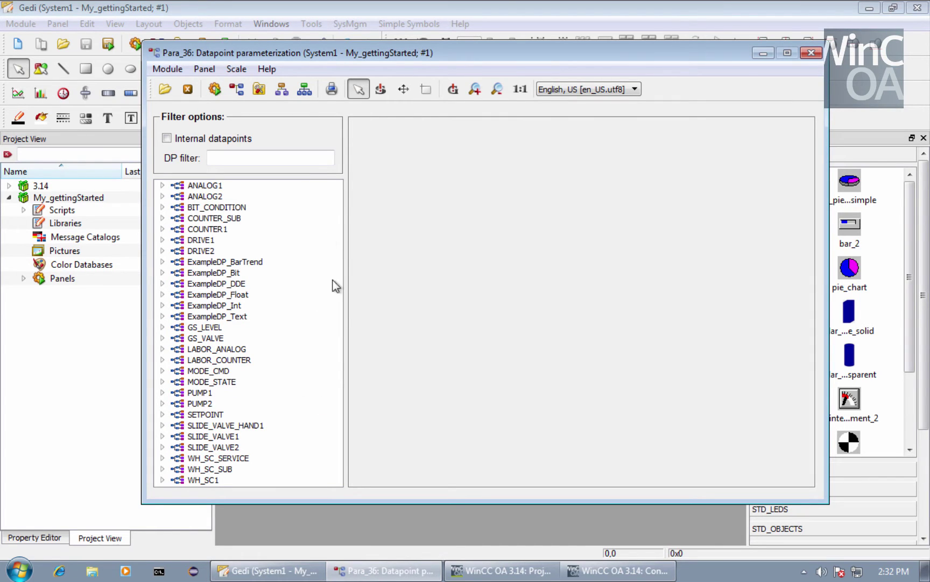
right_click(311, 300)
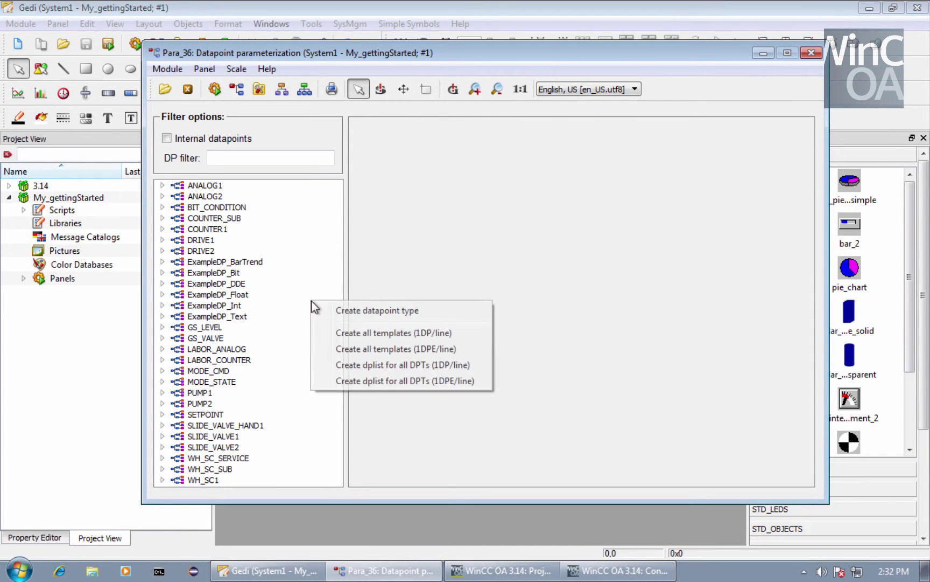
- Create a new datapoint type named GS_PUMP
left_click(345, 310)
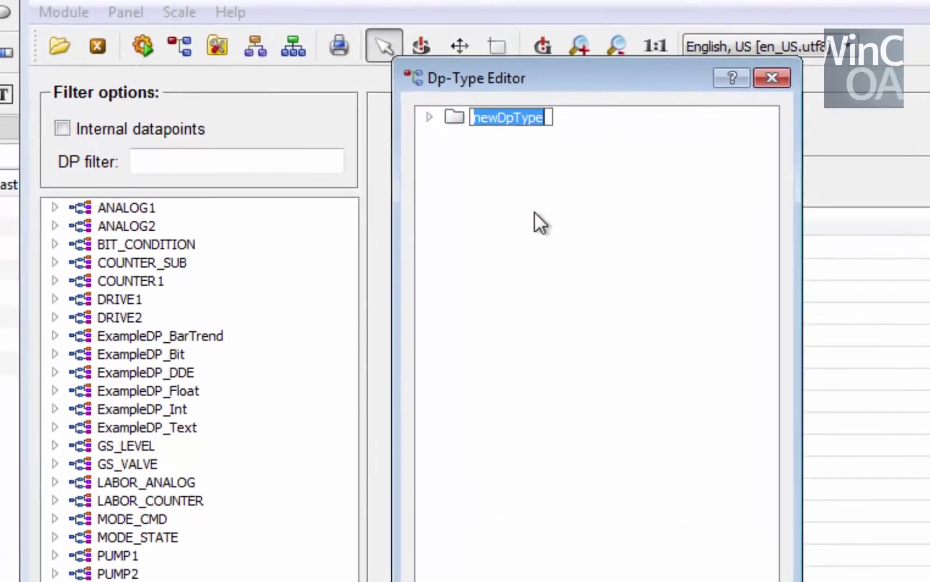
type("GS_")
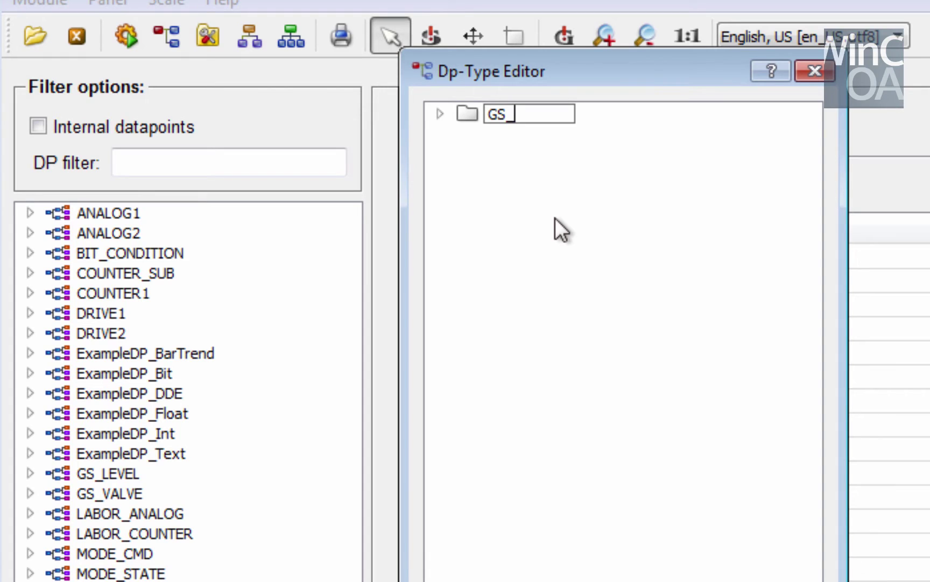
type("PUMP")
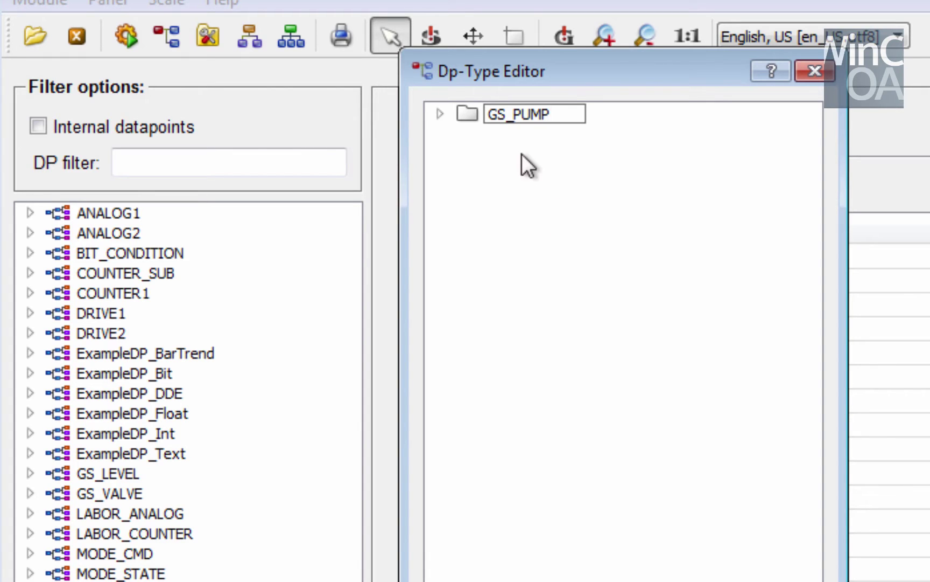
- Add three child nodes under GS_PUMP: STATE, CMD and ALARM
right_click(460, 112)
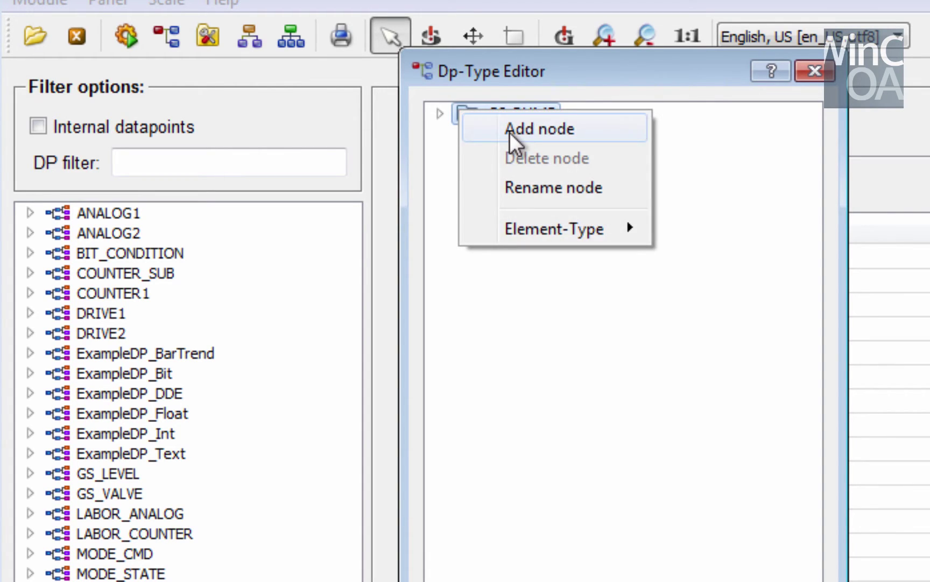
left_click(509, 131)
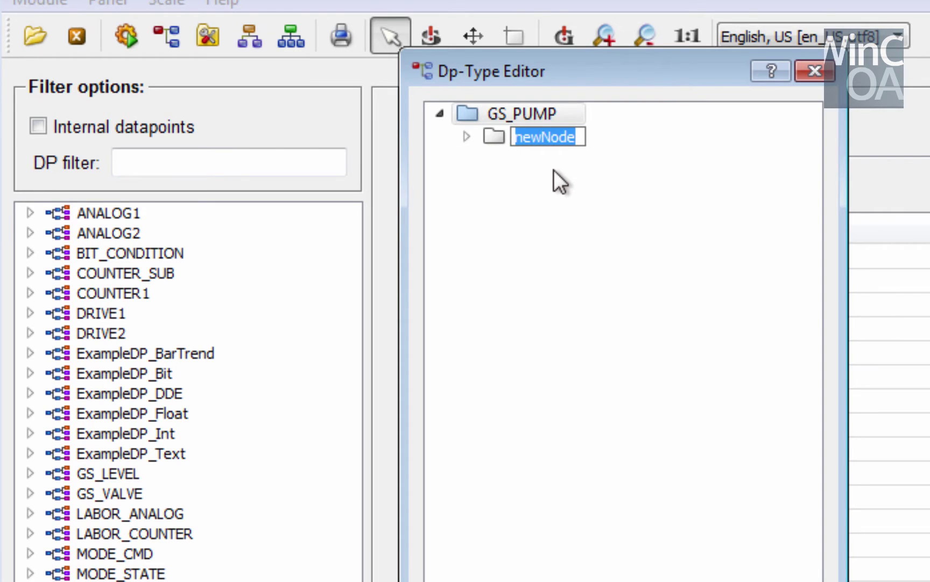
type("S")
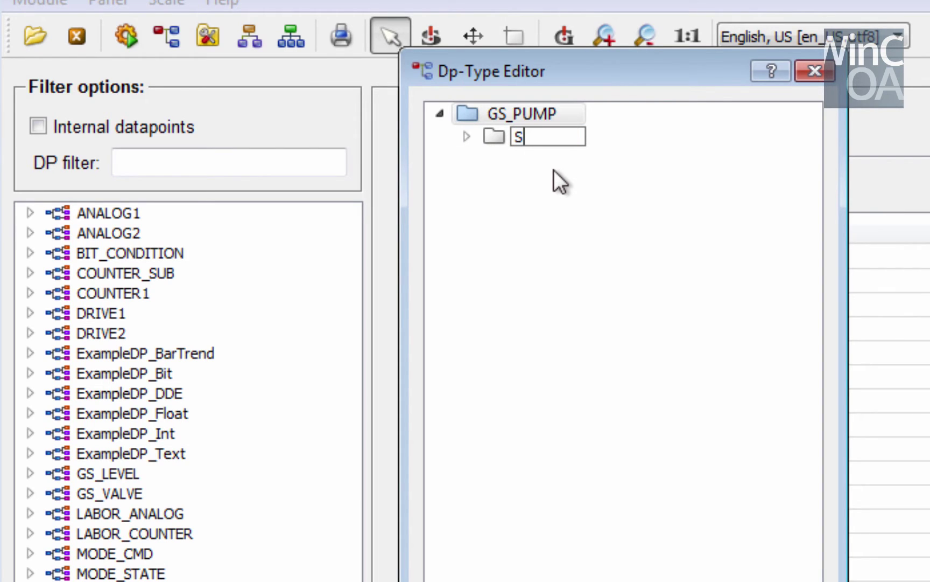
type("TATE")
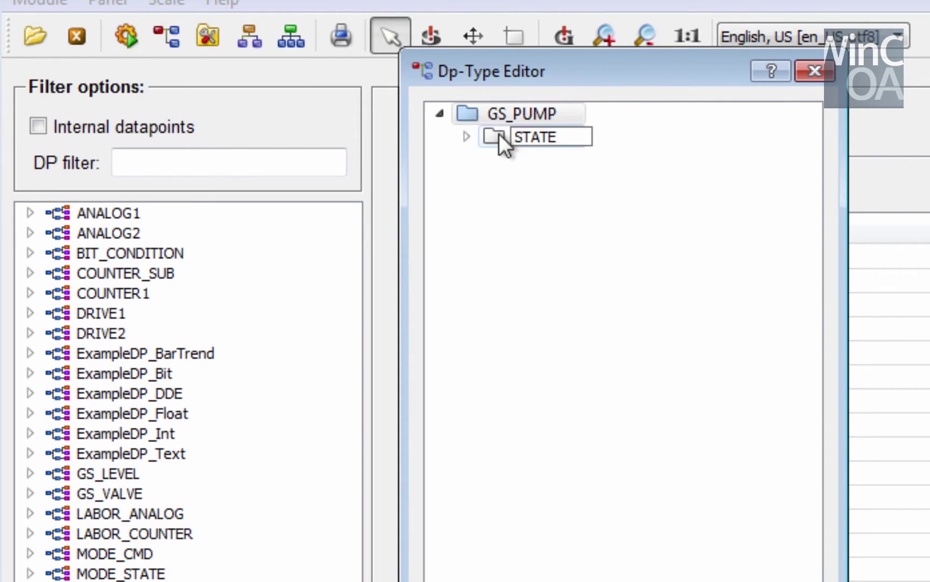
right_click(460, 111)
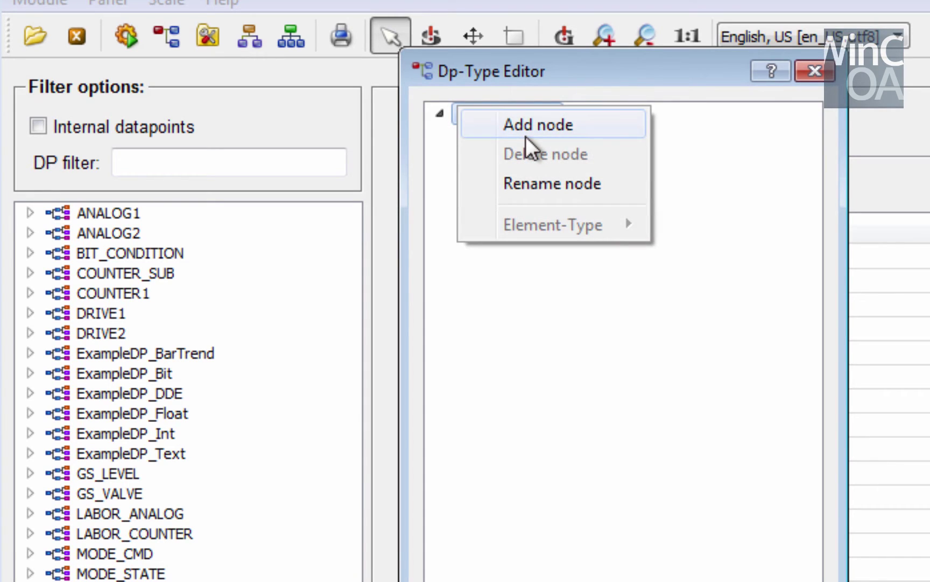
left_click(526, 136)
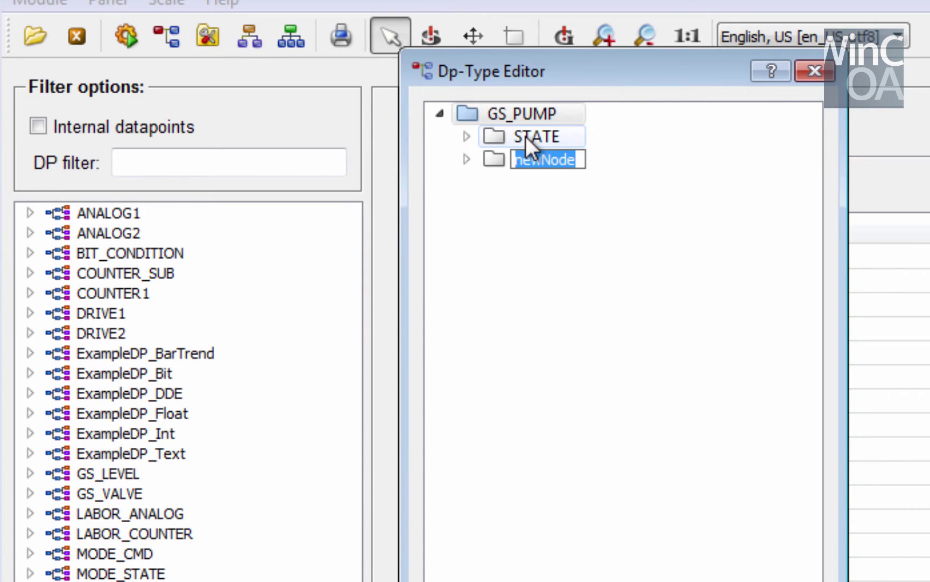
type("CMD")
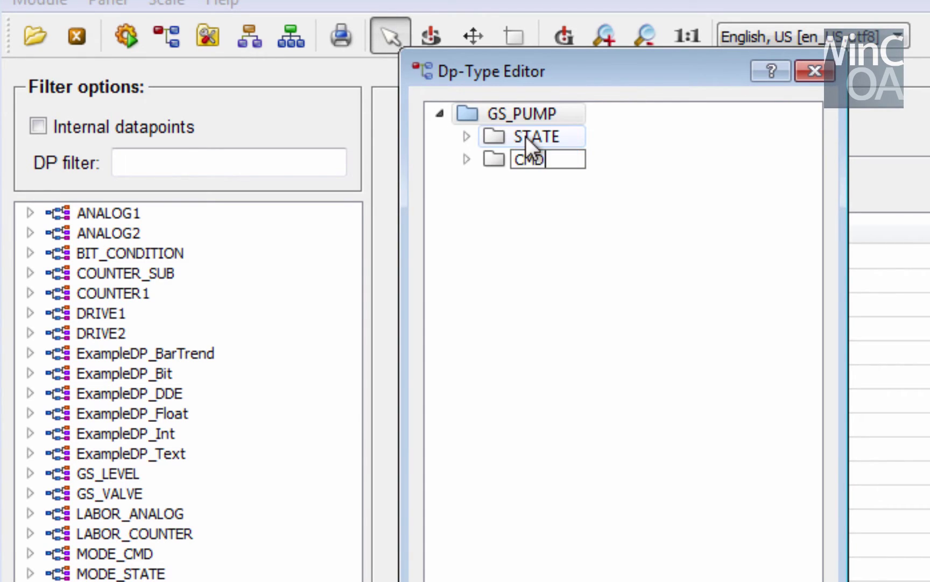
right_click(475, 113)
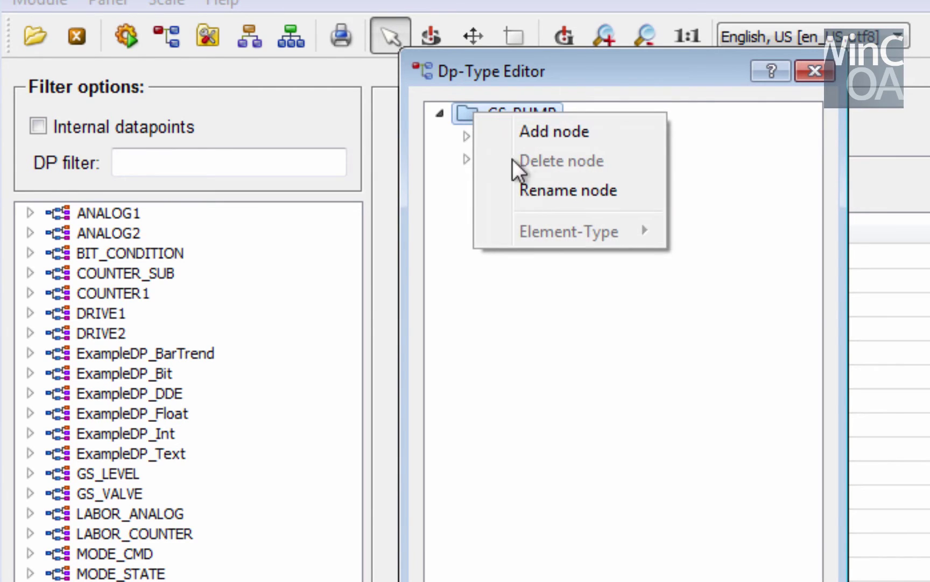
left_click(553, 135)
type("AL")
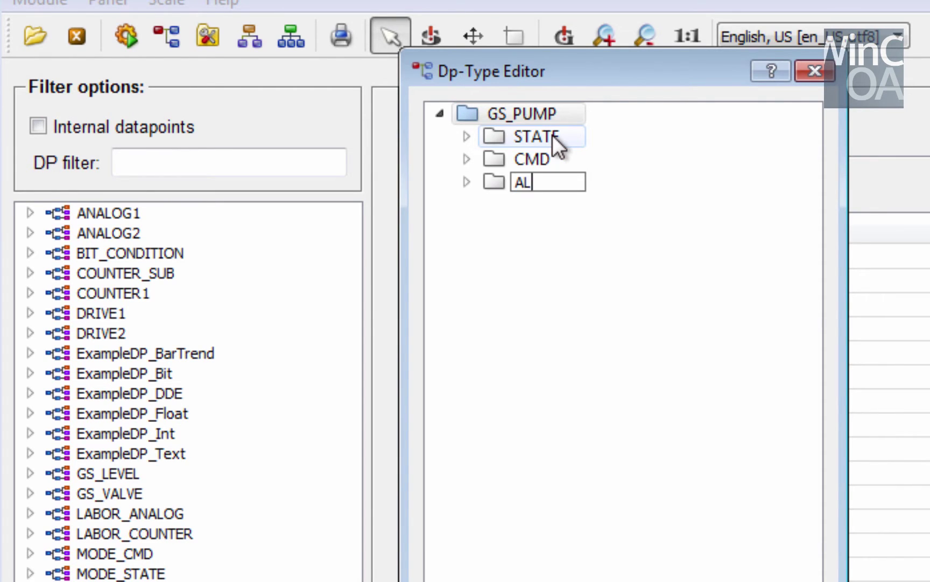
type("ARM")
key("Return")
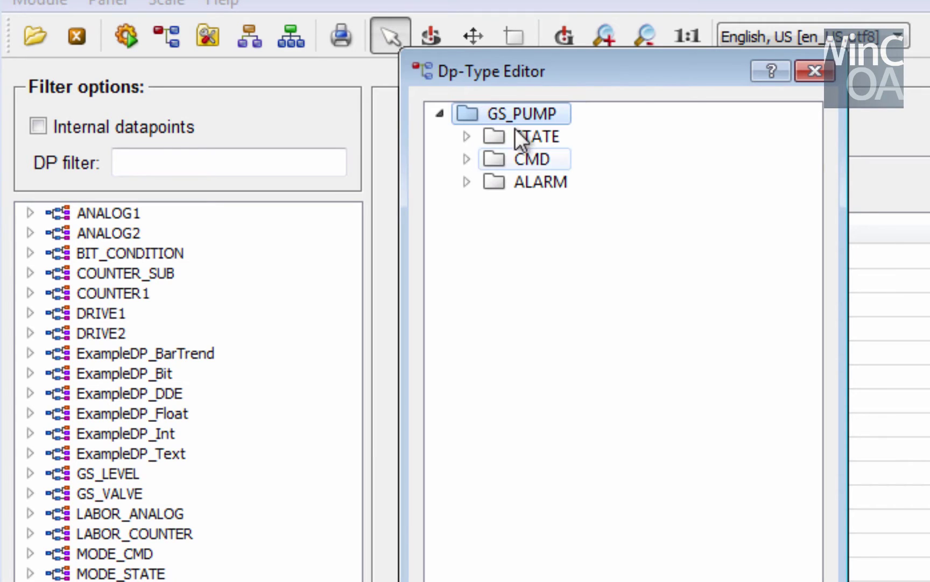
- Add child nodes on, speed and manual under STATE
right_click(494, 134)
left_click(563, 153)
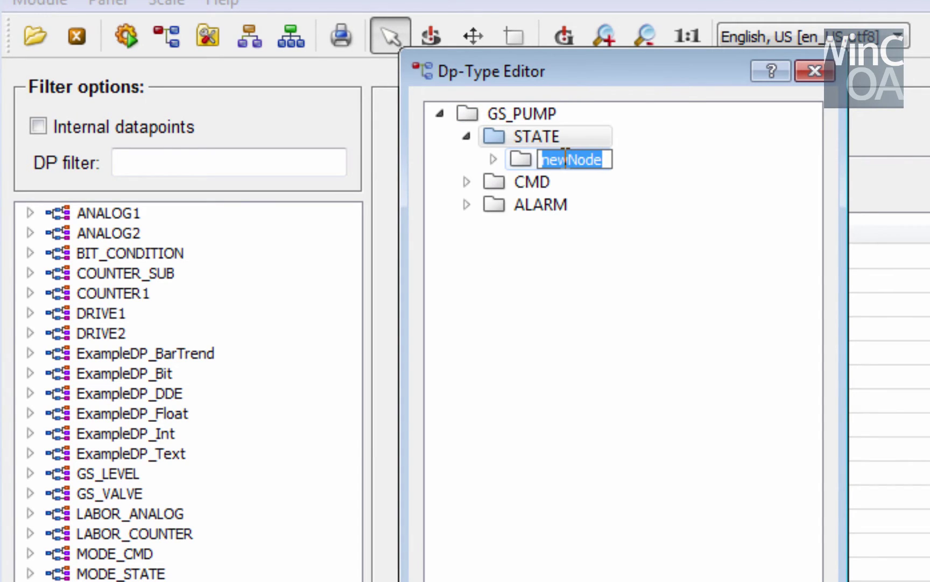
type("on")
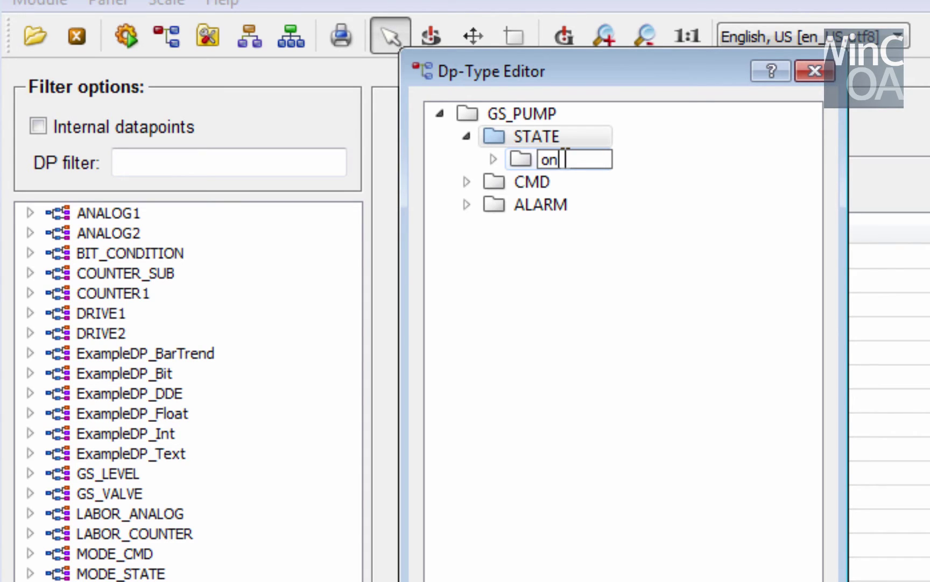
left_click(506, 133)
right_click(506, 132)
left_click(548, 149)
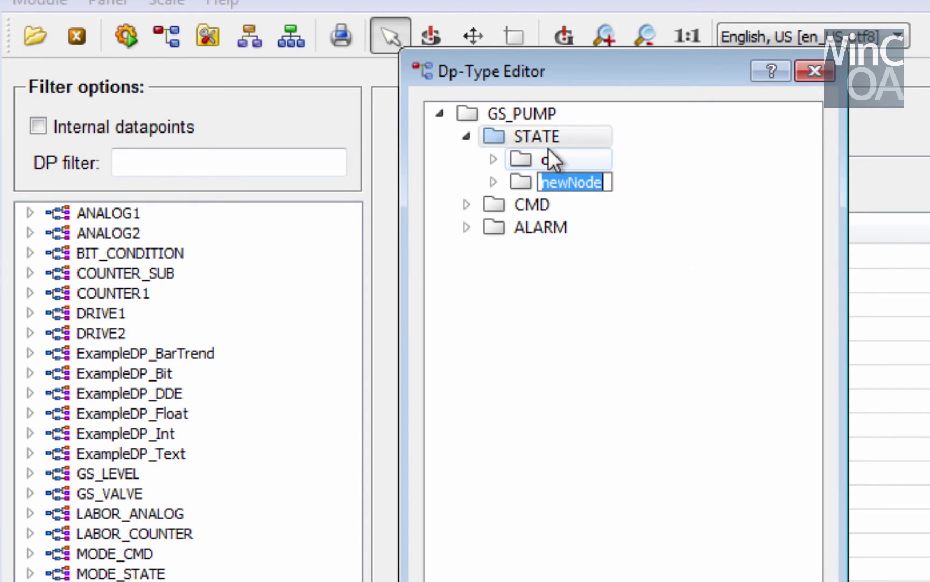
type("speed")
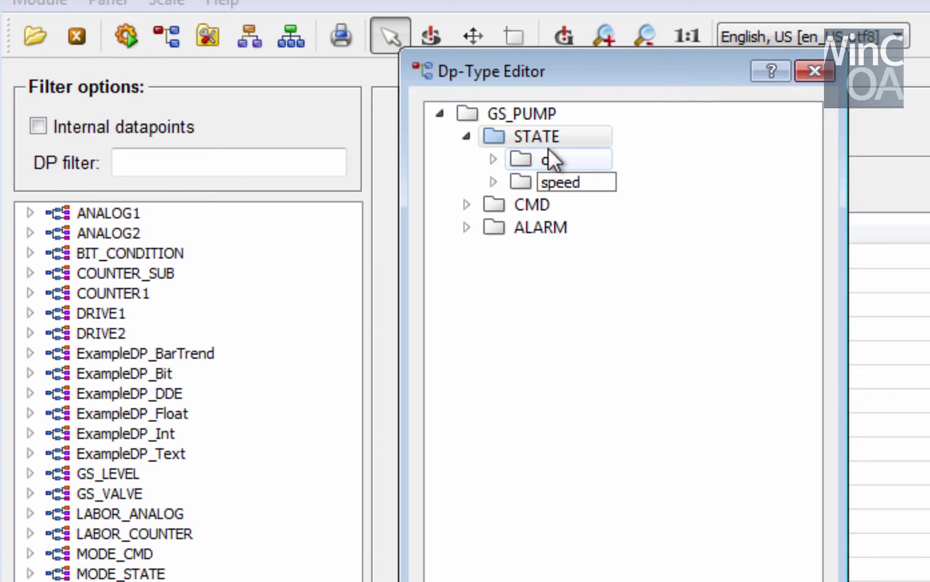
right_click(522, 141)
left_click(545, 153)
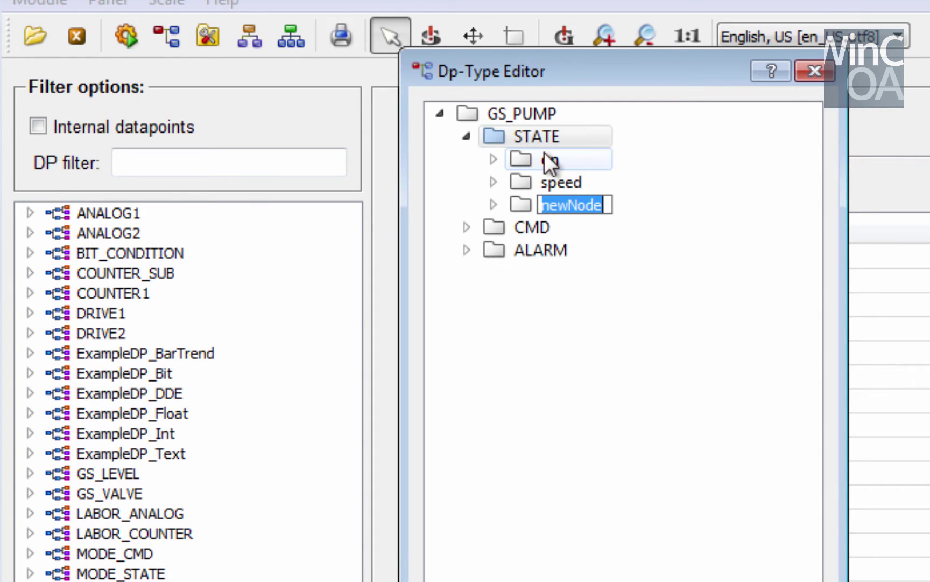
type("manau")
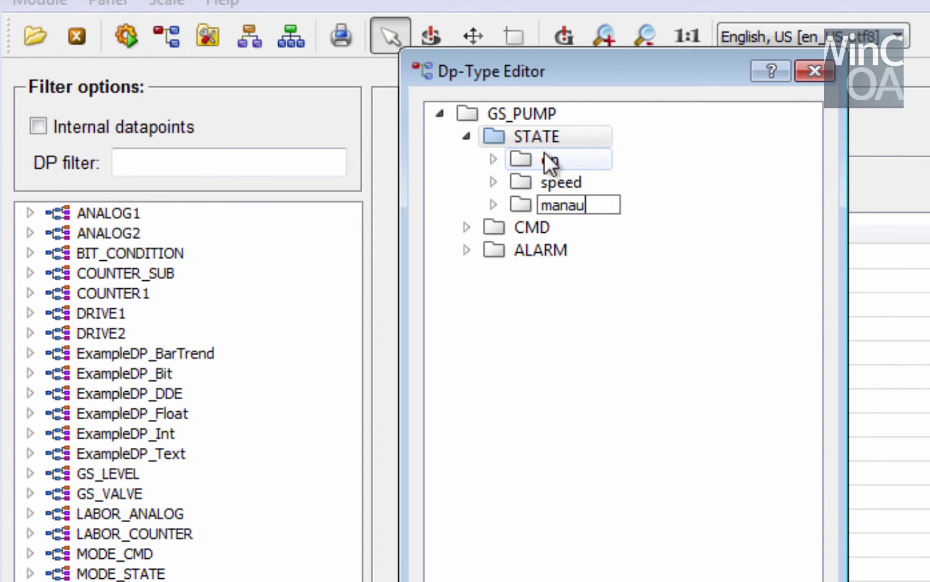
key("BackSpace")
key("BackSpace")
type("ual")
- Add matching child nodes on, speed and manual under CMD
right_click(500, 222)
left_click(539, 238)
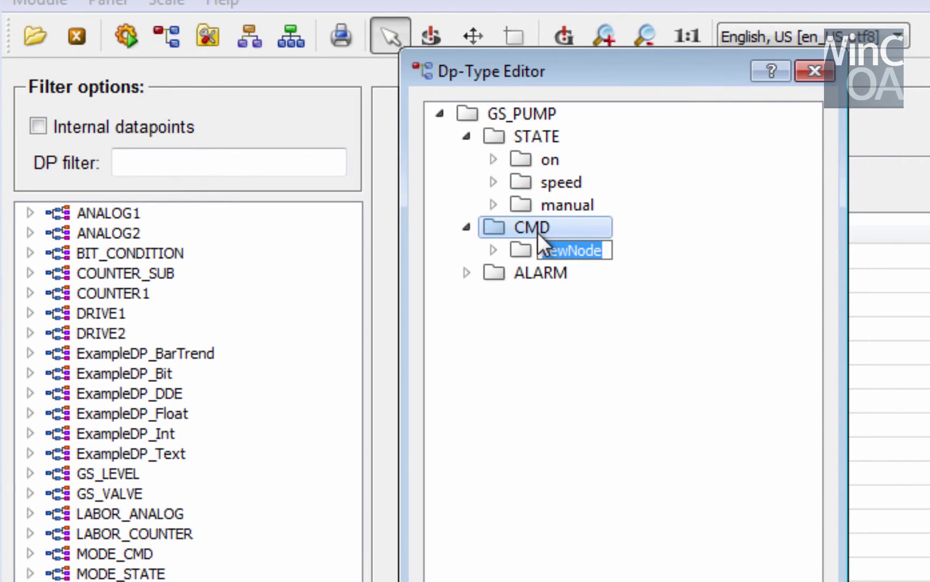
key("BackSpace")
type("on")
right_click(503, 224)
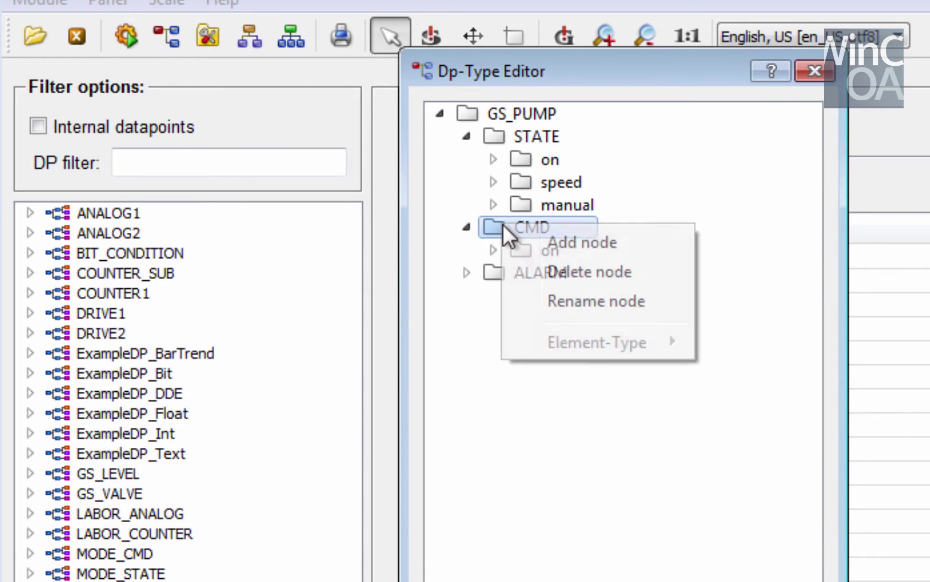
left_click(540, 237)
type("speed")
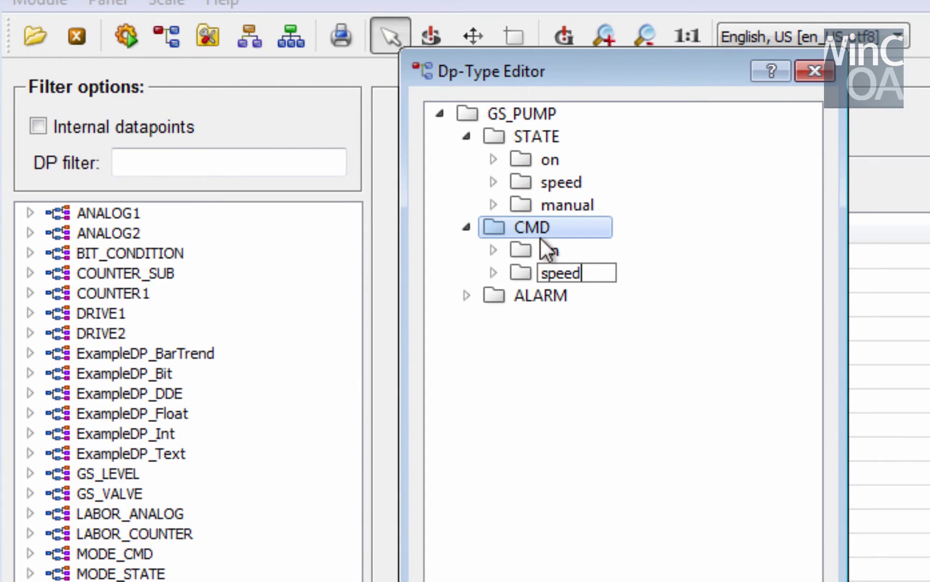
right_click(531, 218)
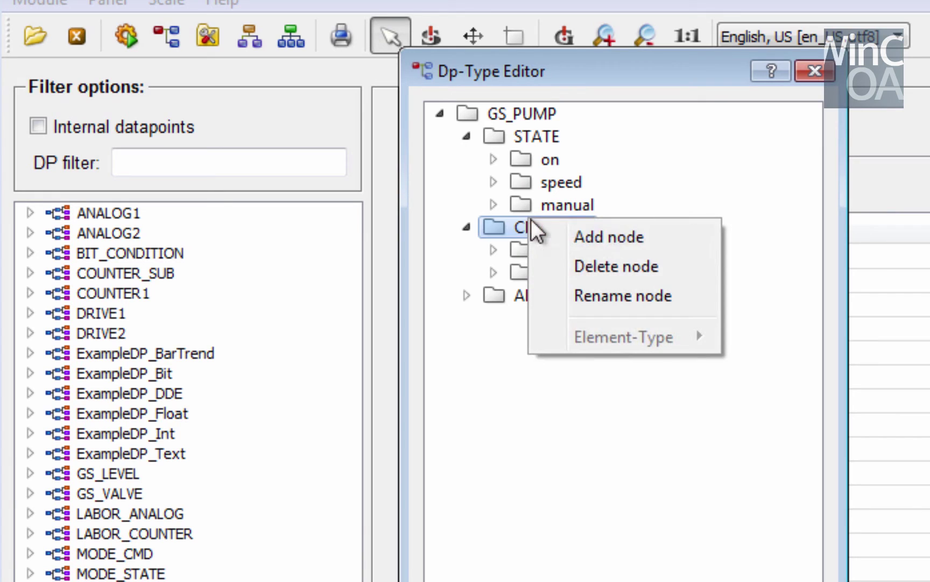
left_click(578, 240)
type("manual")
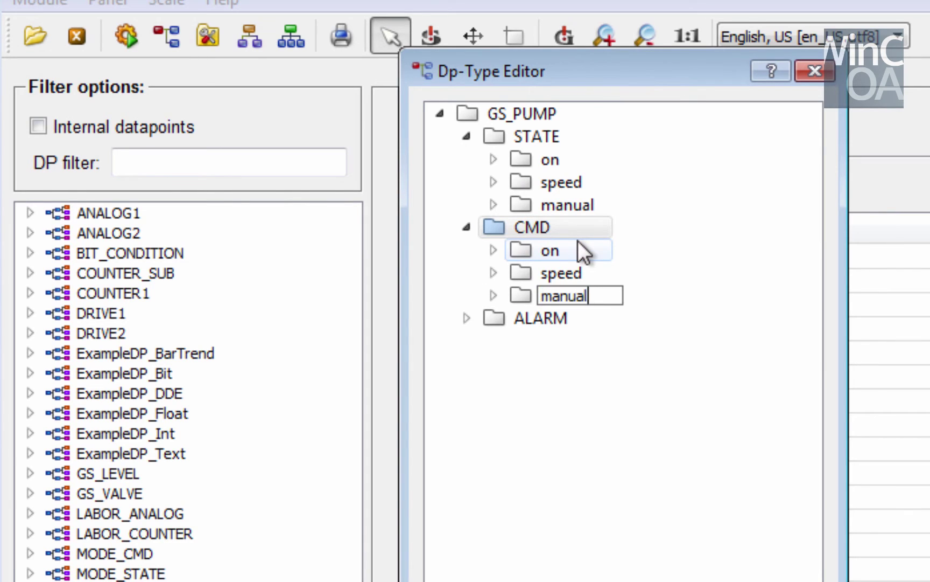
key("Return")
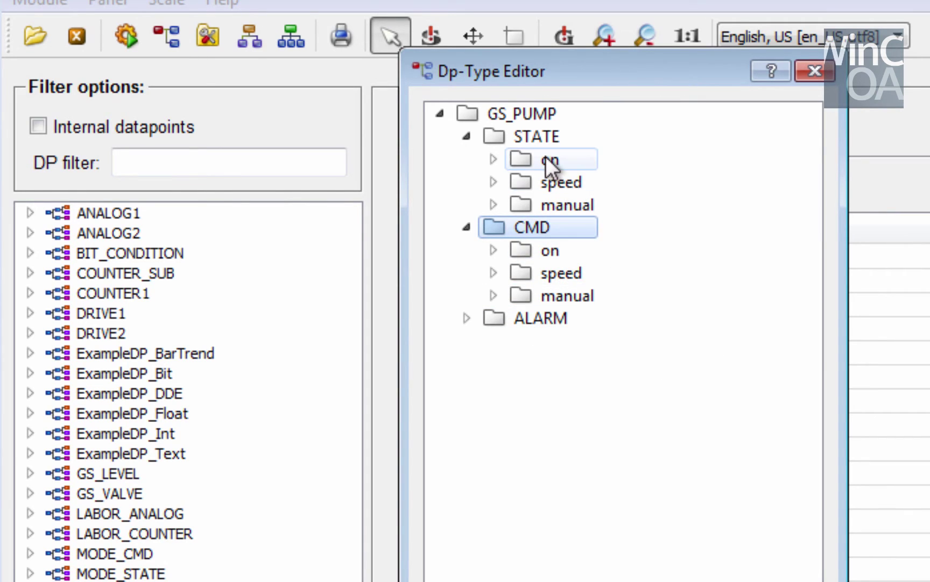
- Set STATE's element types: on as bool, speed as float, manual as bool
right_click(545, 156)
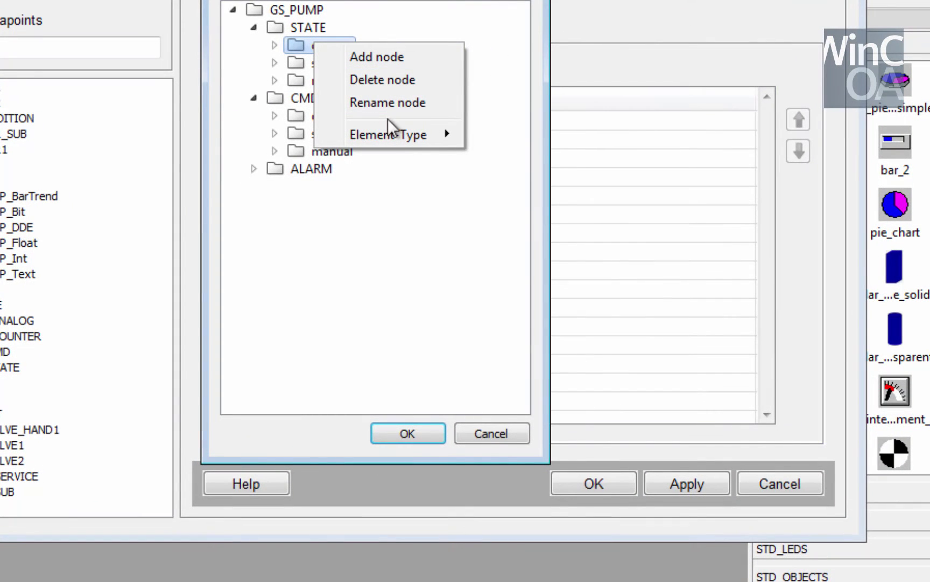
mouse_move(393, 135)
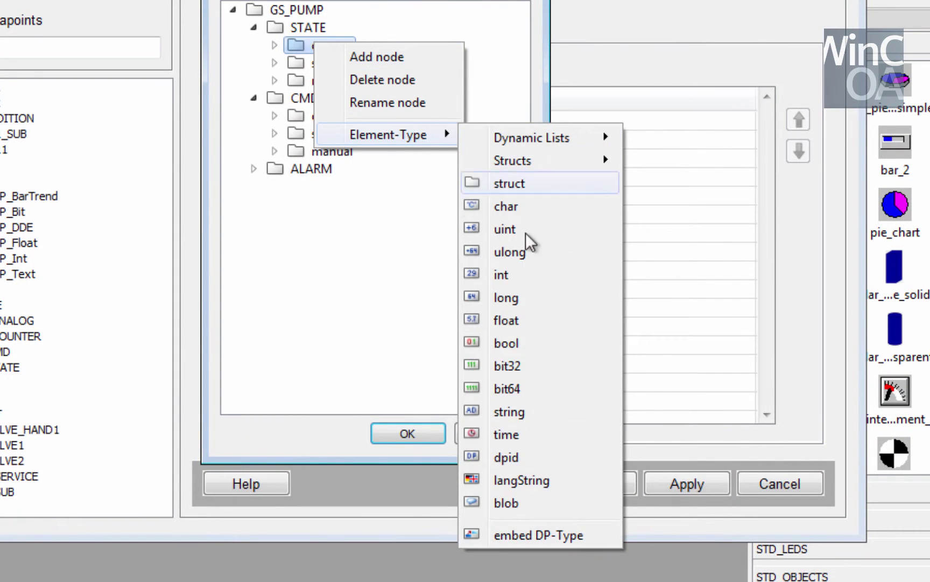
left_click(509, 334)
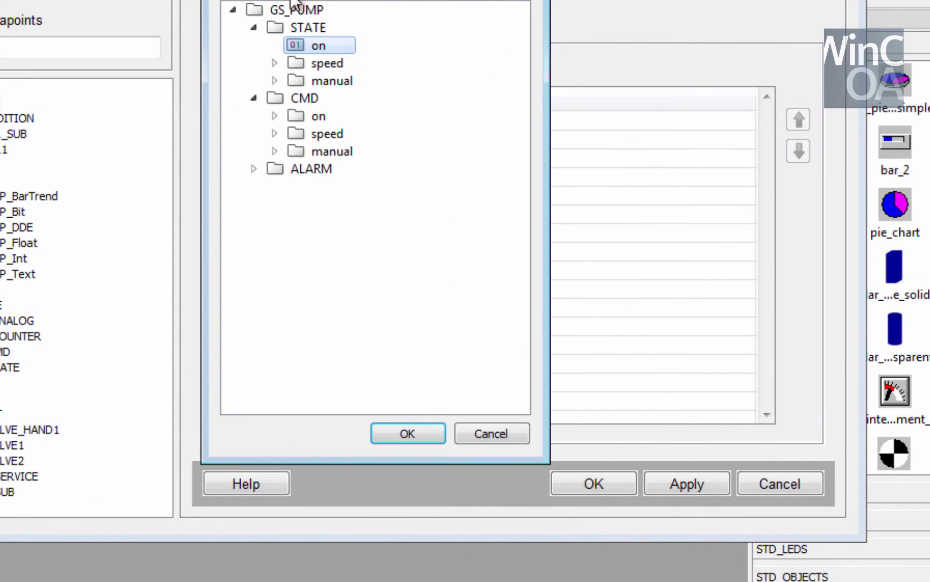
right_click(325, 67)
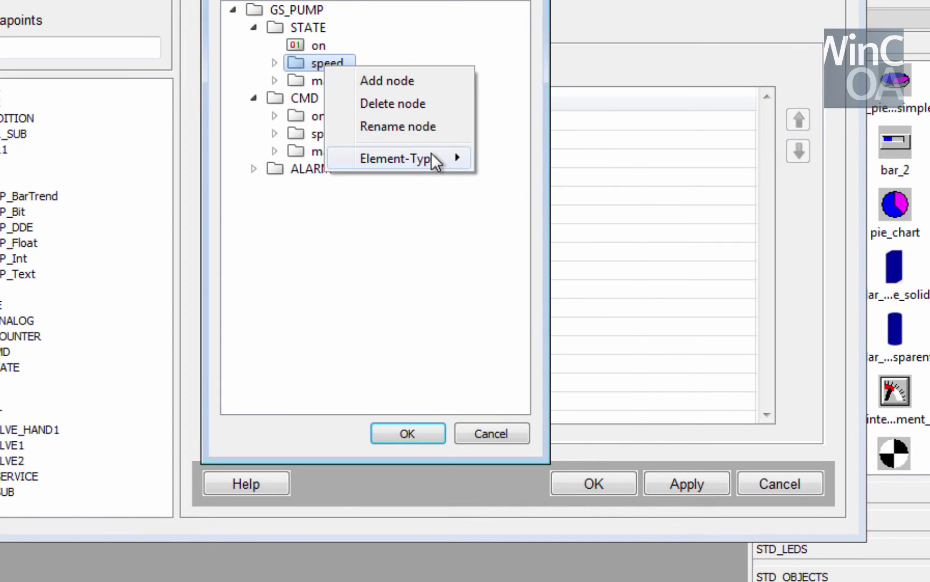
mouse_move(432, 157)
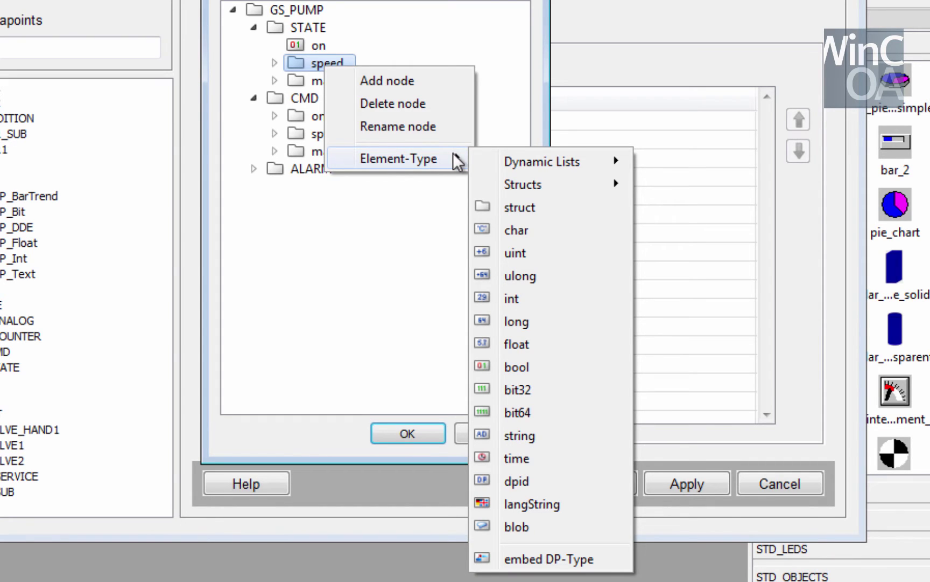
left_click(522, 344)
right_click(333, 79)
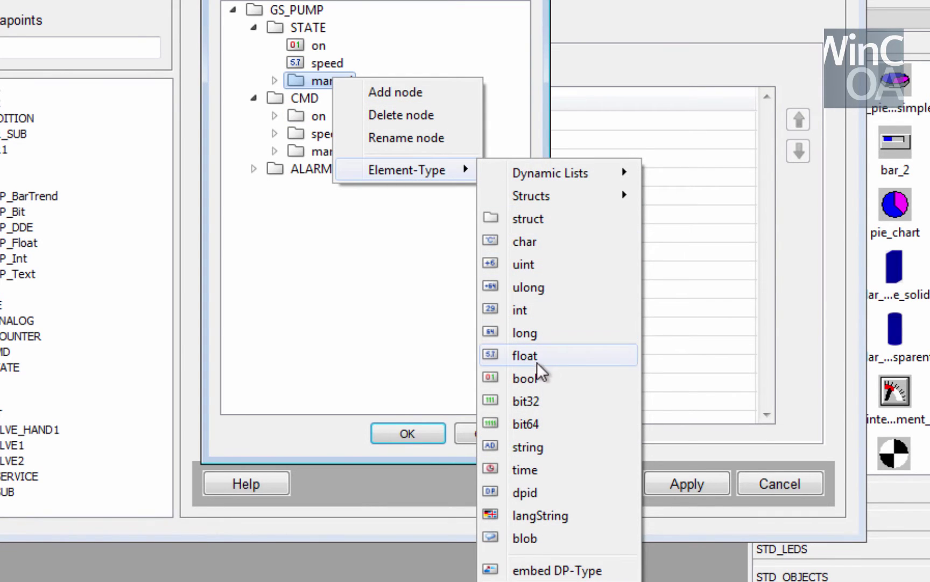
left_click(538, 378)
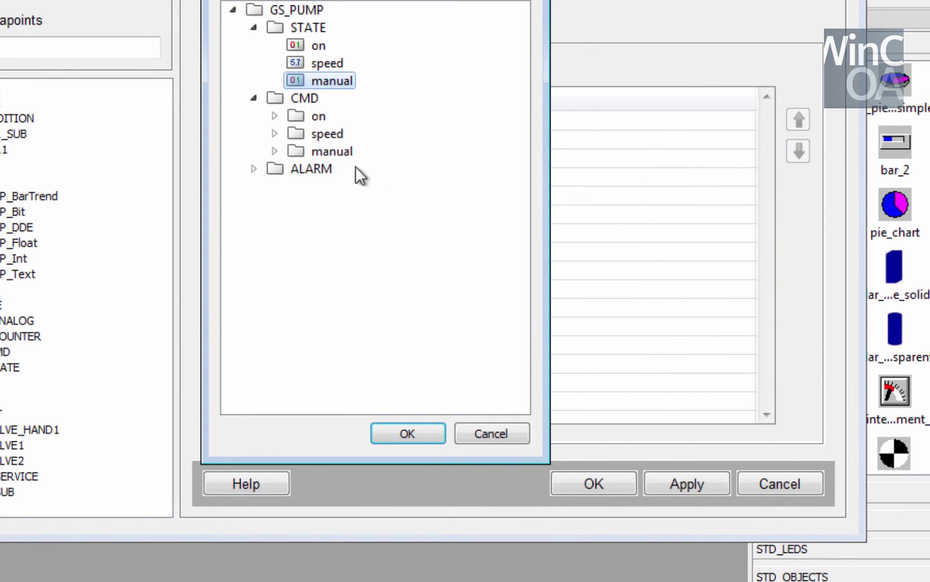
- Set CMD's on and manual to bool, speed to float, and ALARM to bool
right_click(324, 116)
mouse_move(409, 210)
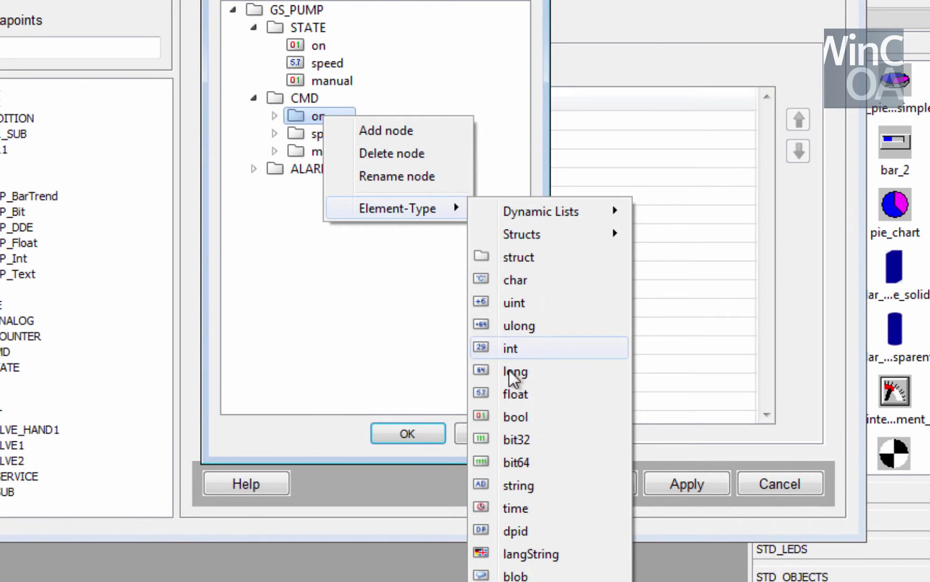
left_click(519, 416)
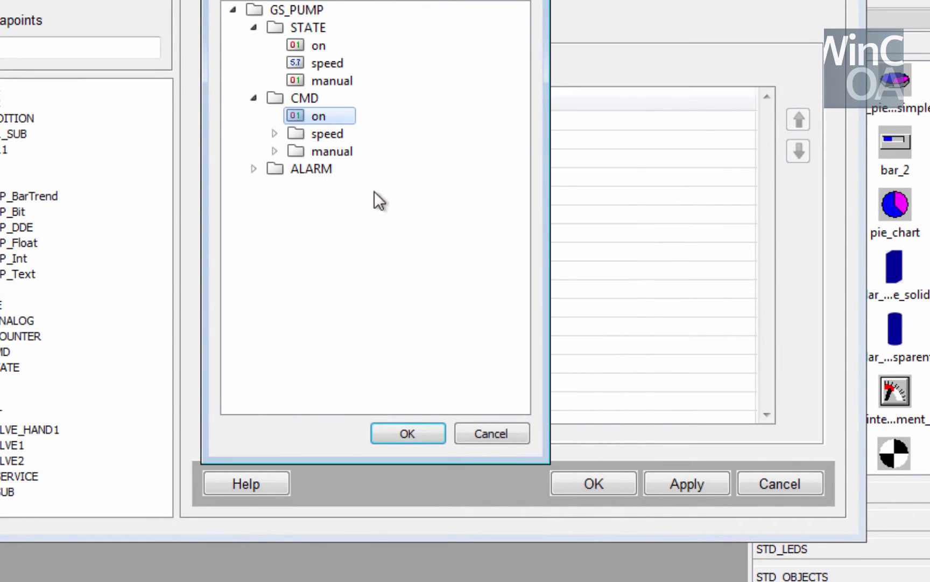
right_click(335, 135)
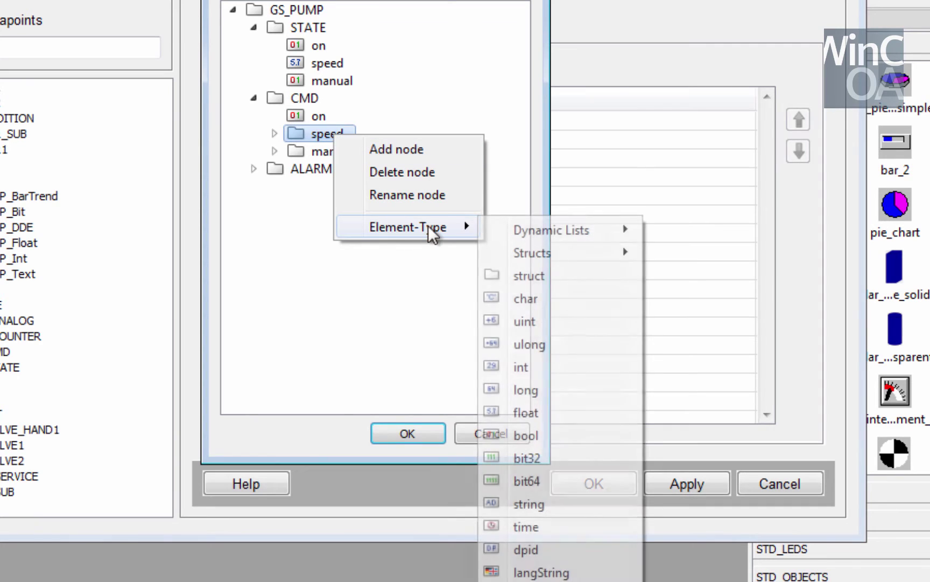
mouse_move(434, 232)
left_click(519, 413)
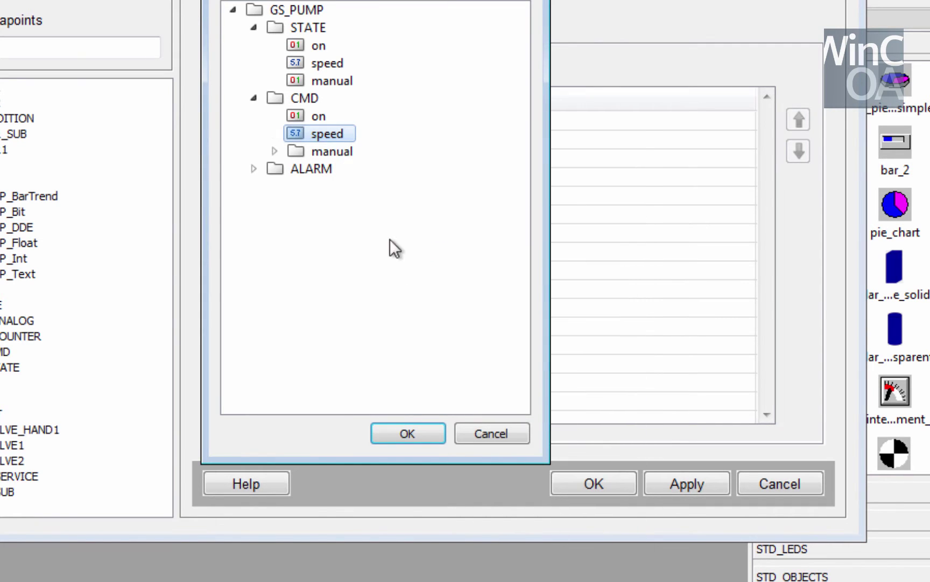
right_click(347, 157)
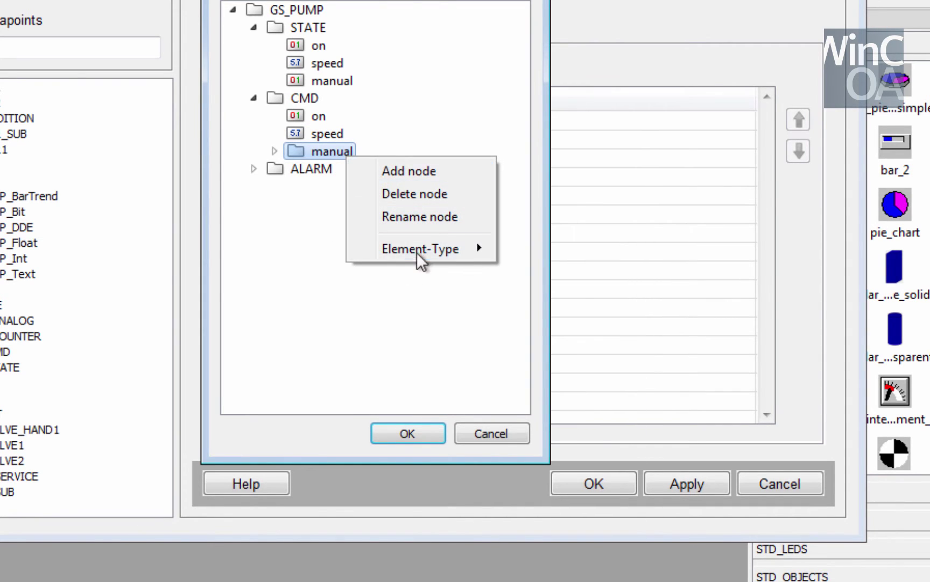
mouse_move(417, 255)
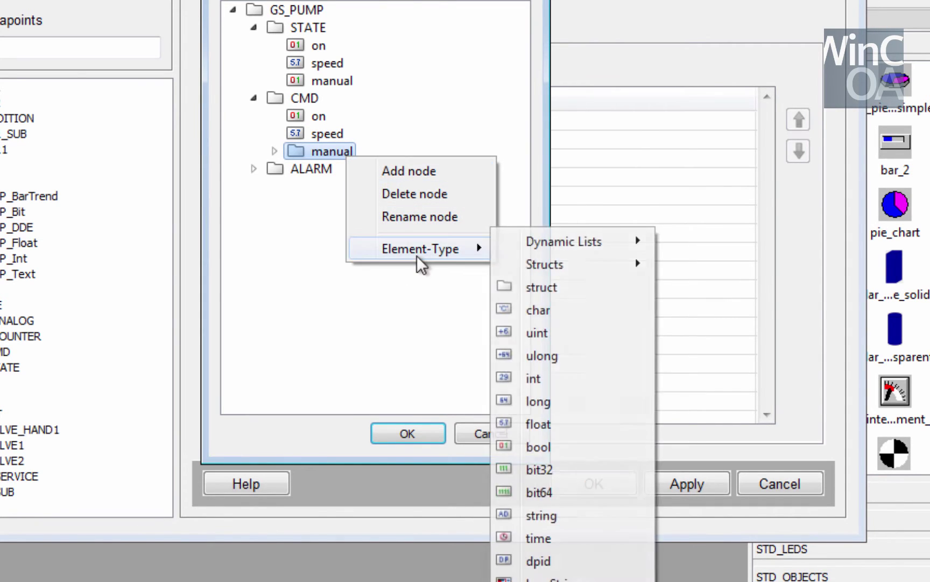
left_click(543, 446)
right_click(324, 173)
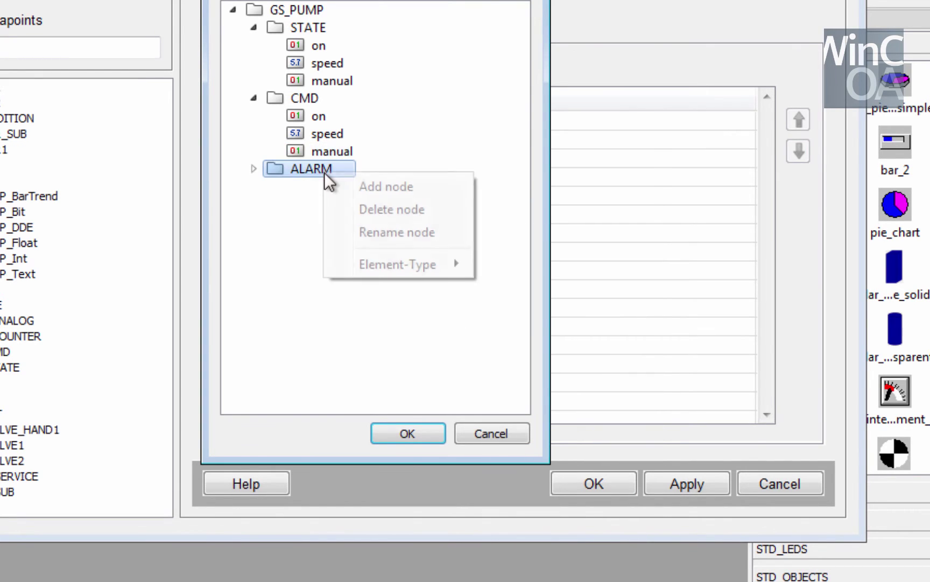
mouse_move(407, 259)
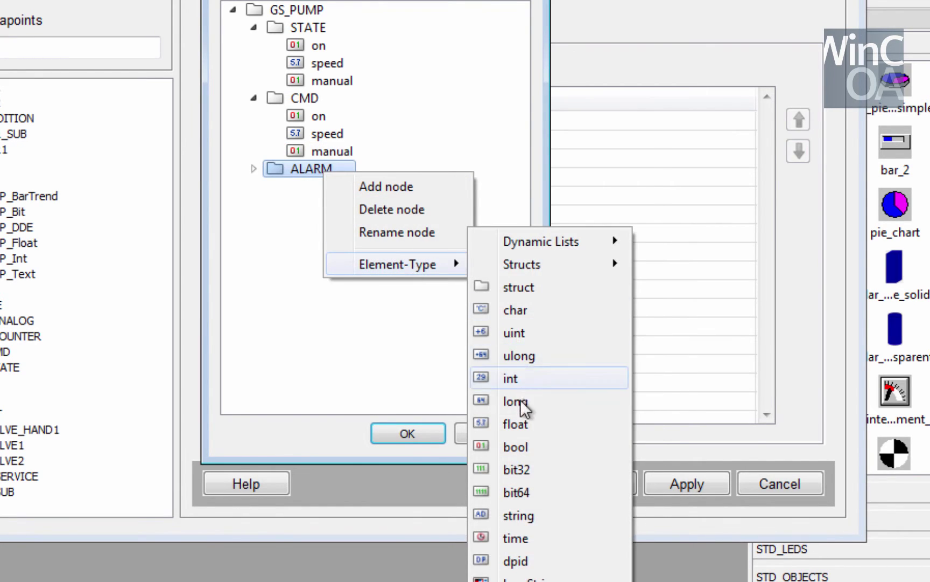
left_click(521, 442)
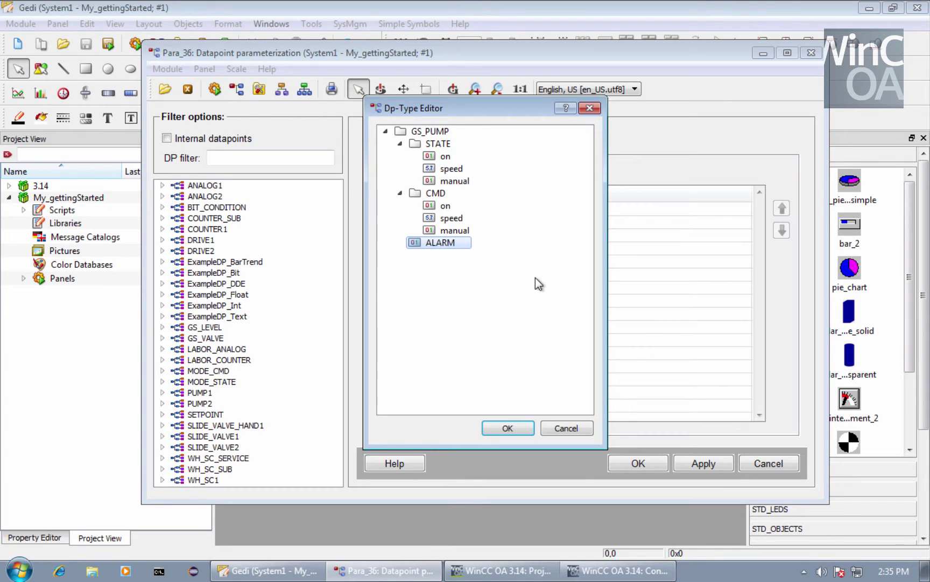
- Save the GS_PUMP type and create a GS_PUMP datapoint named Pump_001
left_click(508, 427)
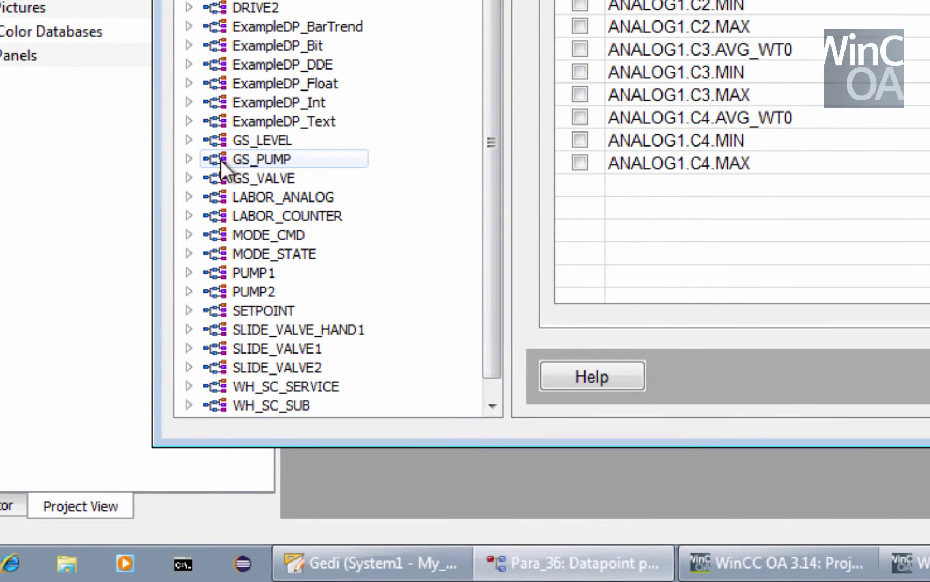
right_click(216, 159)
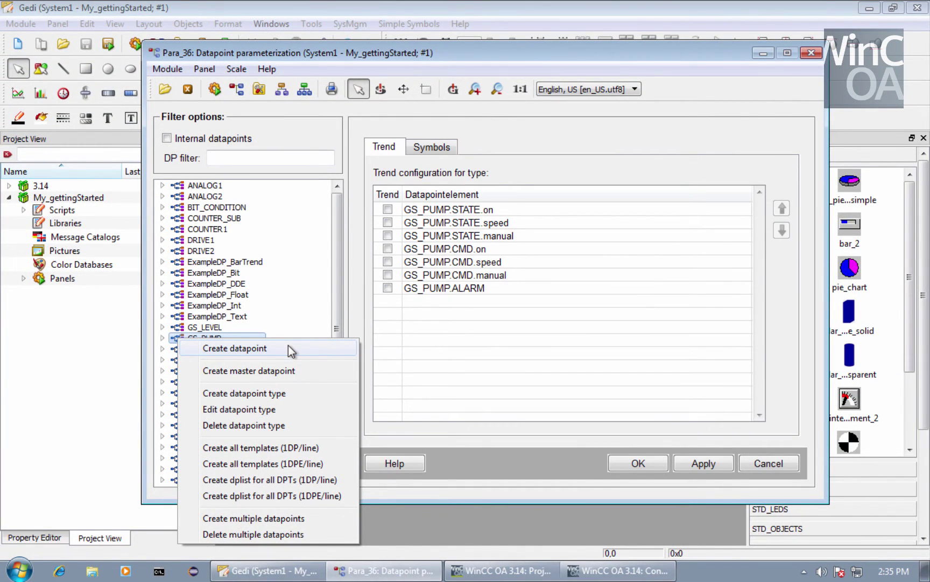
left_click(288, 346)
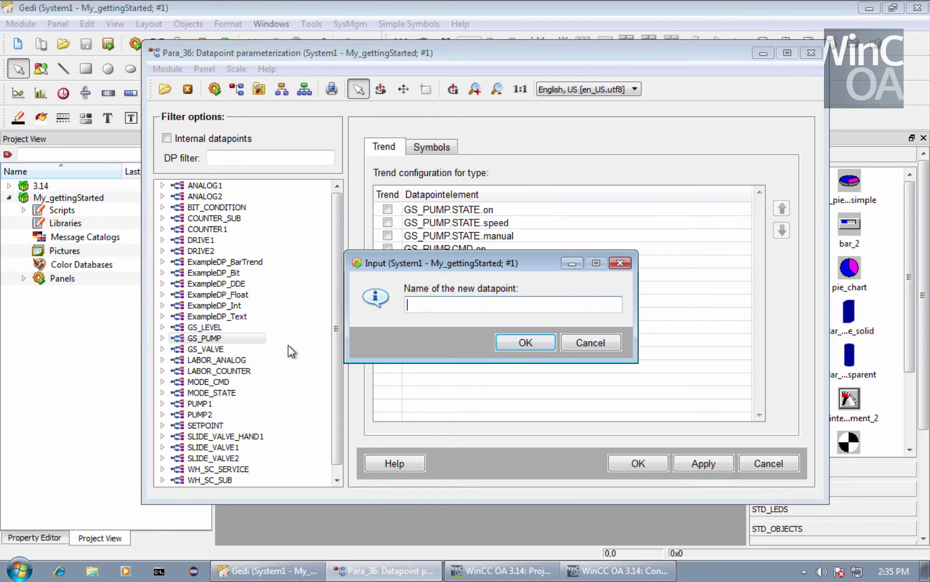
type("Pump_001")
left_click(523, 345)
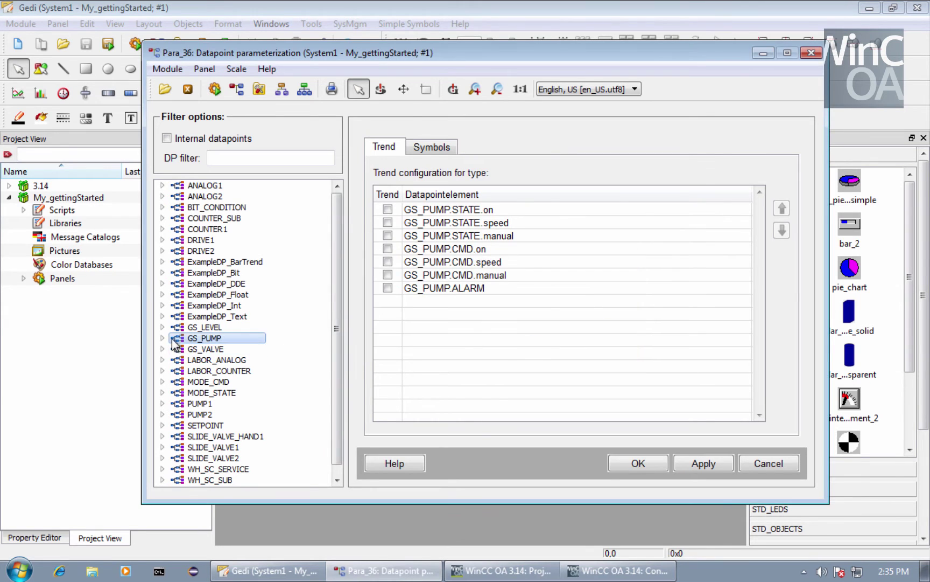
- Inspect Pump_001's STATE, CMD and ALARM elements in the tree, then collapse Pump_001
left_click(162, 337)
left_click(177, 349)
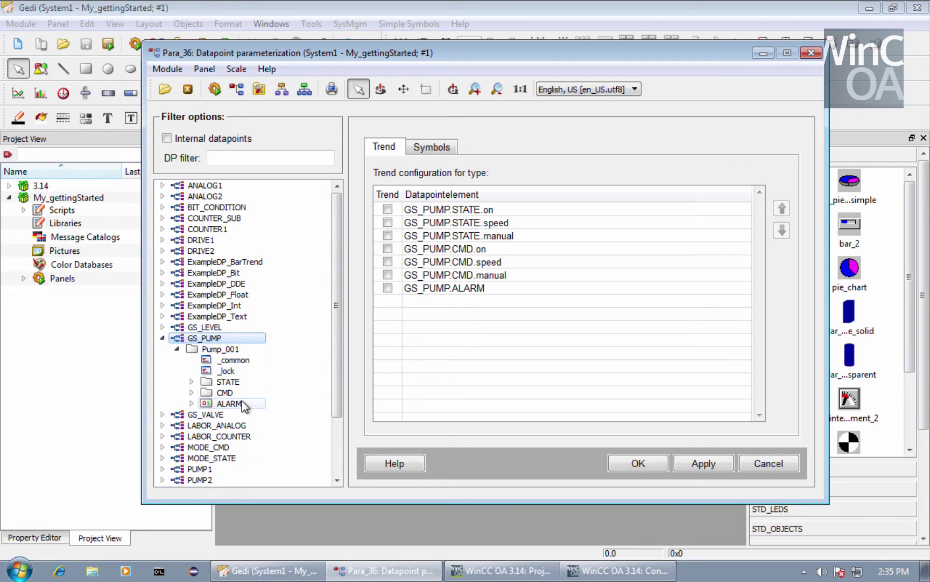
left_click(192, 381)
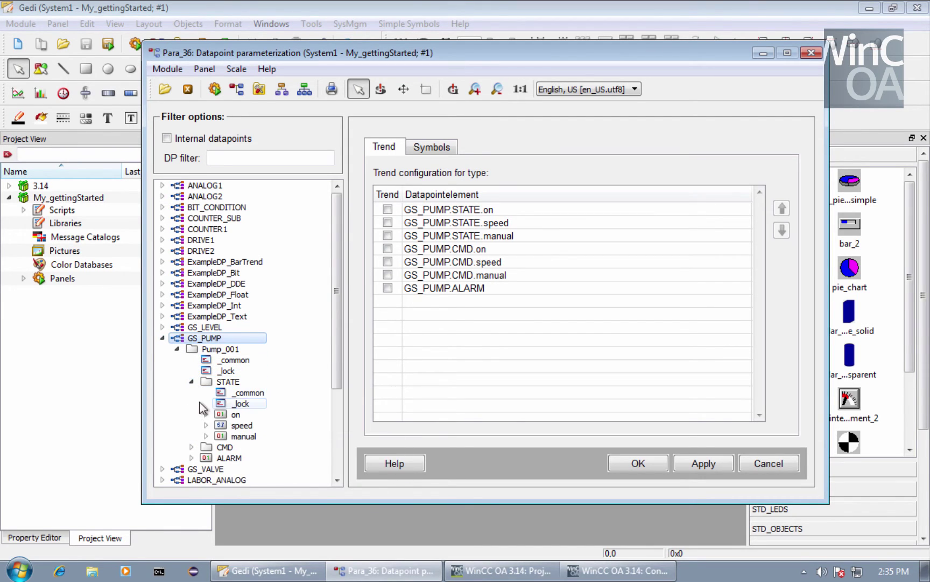
left_click(192, 446)
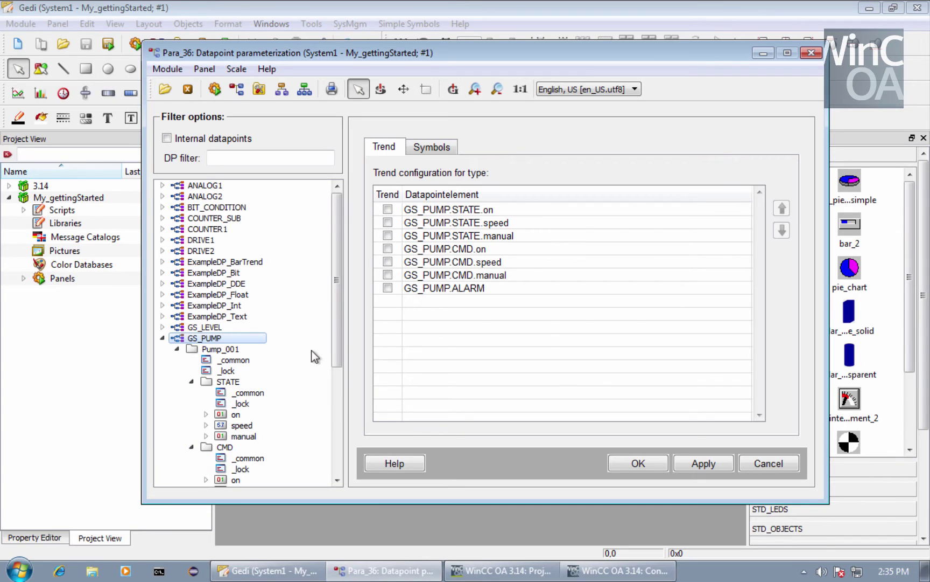
left_click_drag(335, 349, 336, 417)
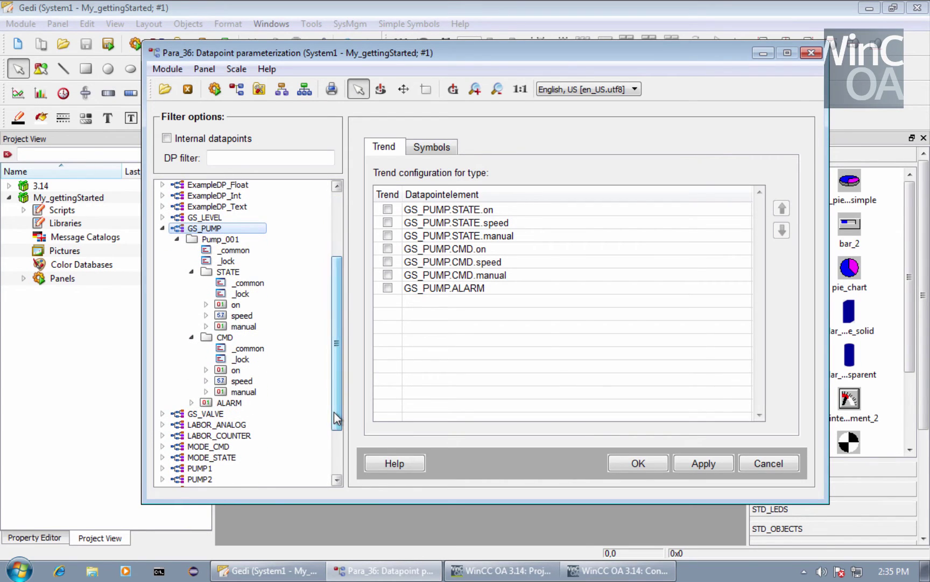
left_click(192, 402)
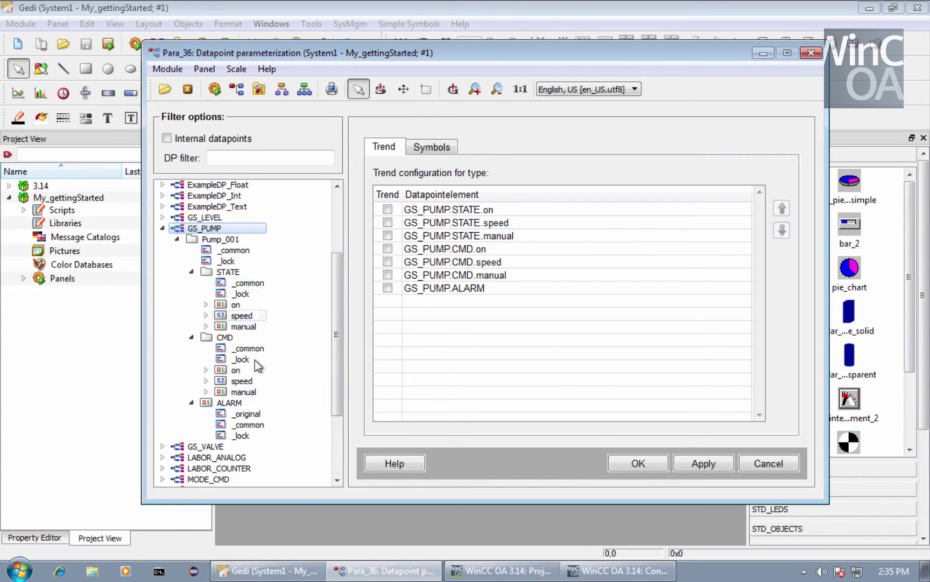
left_click(177, 237)
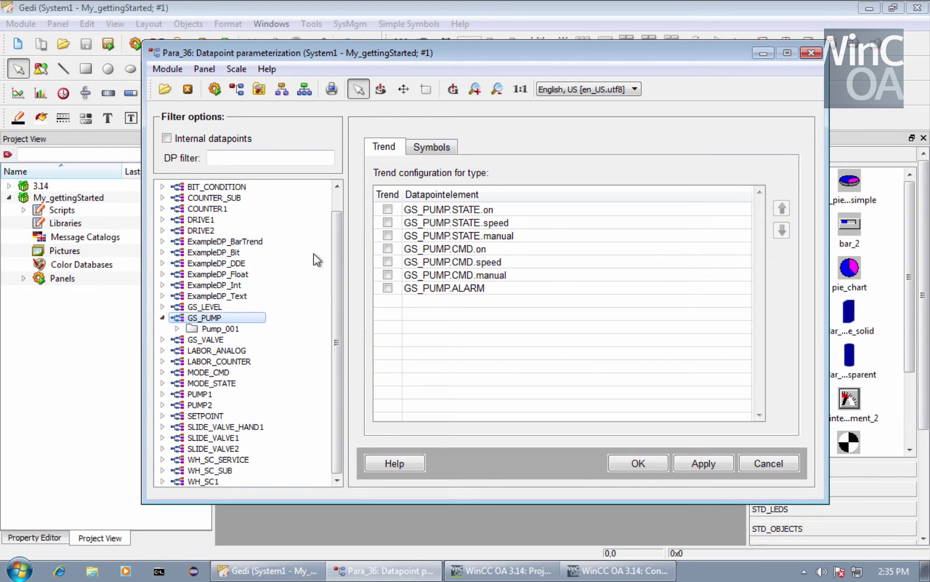
- Create the _mp_GS_PUMP master datapoint and begin inserting configs on its STATE.on element
right_click(186, 317)
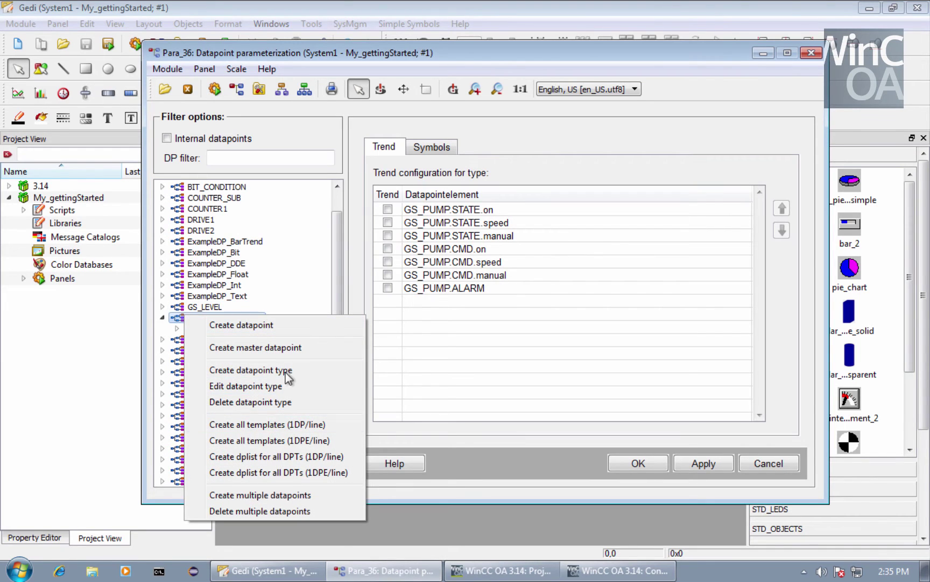
left_click(310, 348)
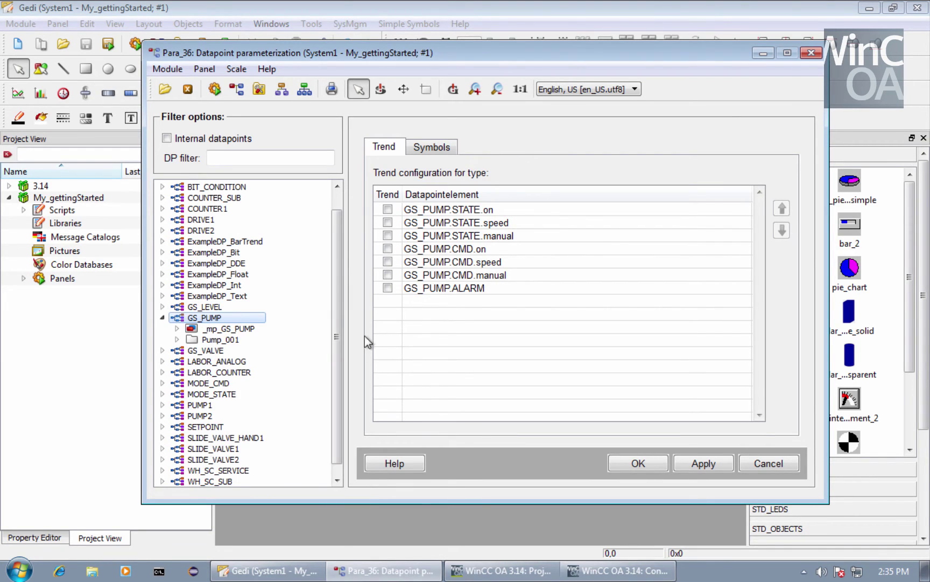
double_click(205, 331)
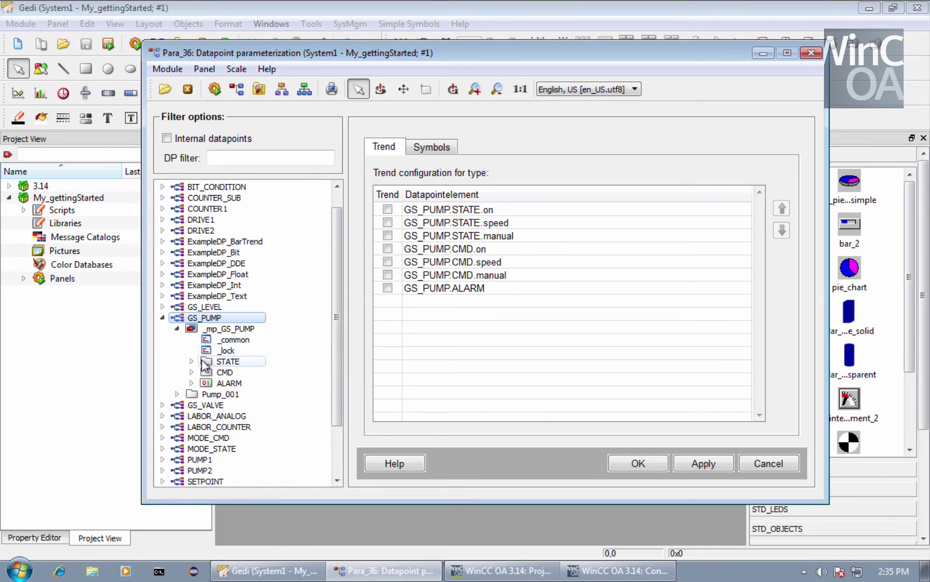
left_click(192, 361)
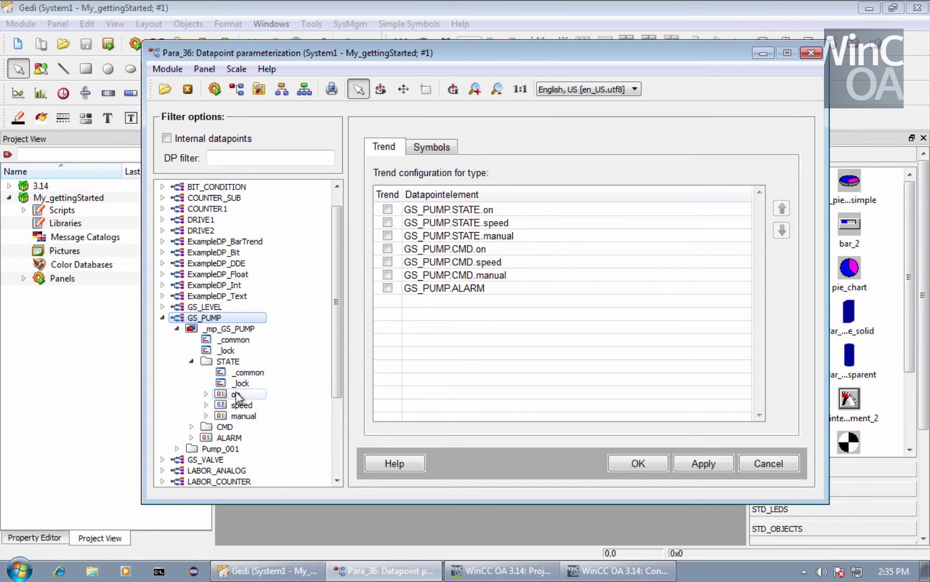
right_click(238, 396)
left_click(262, 403)
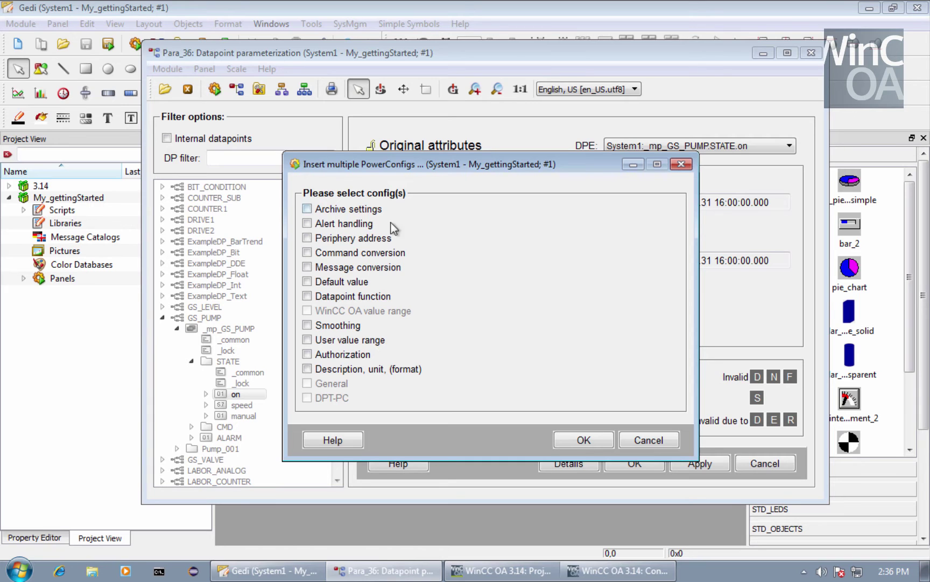
- Choose Alert handling as the config for the master's STATE.on and continue to its settings
left_click(307, 223)
left_click(591, 439)
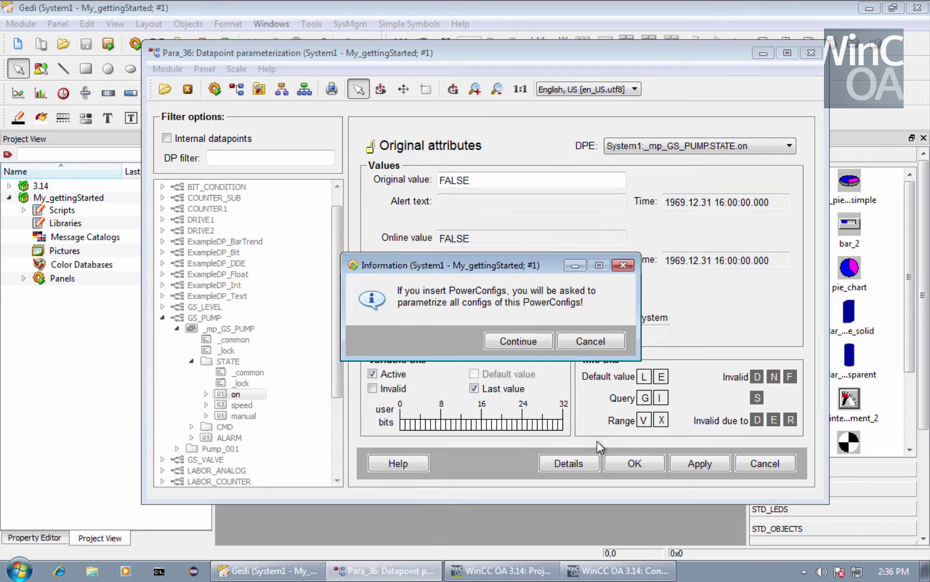
left_click(538, 341)
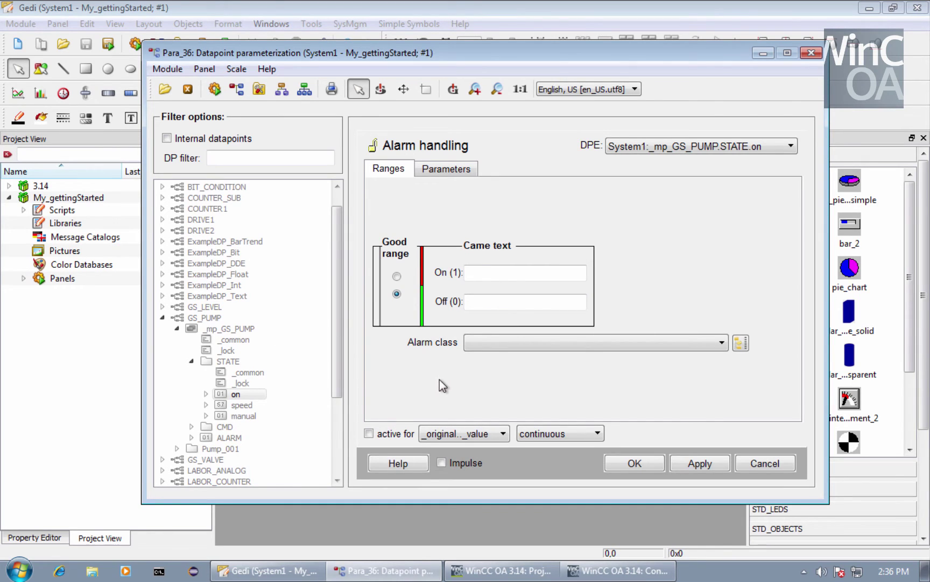
- Try applying the master's alarm handling and acknowledge the missing alarm class warnings
left_click(700, 463)
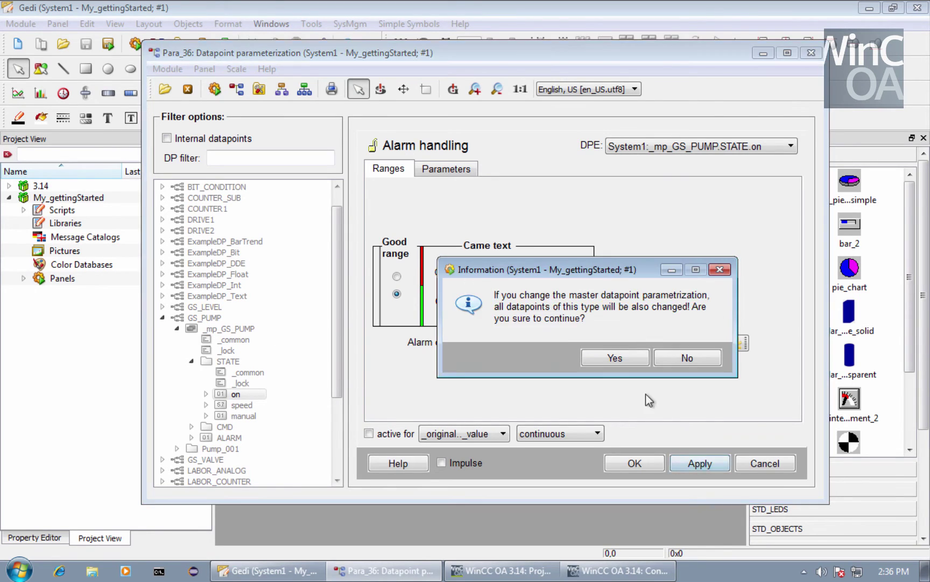
left_click(615, 358)
left_click(823, 383)
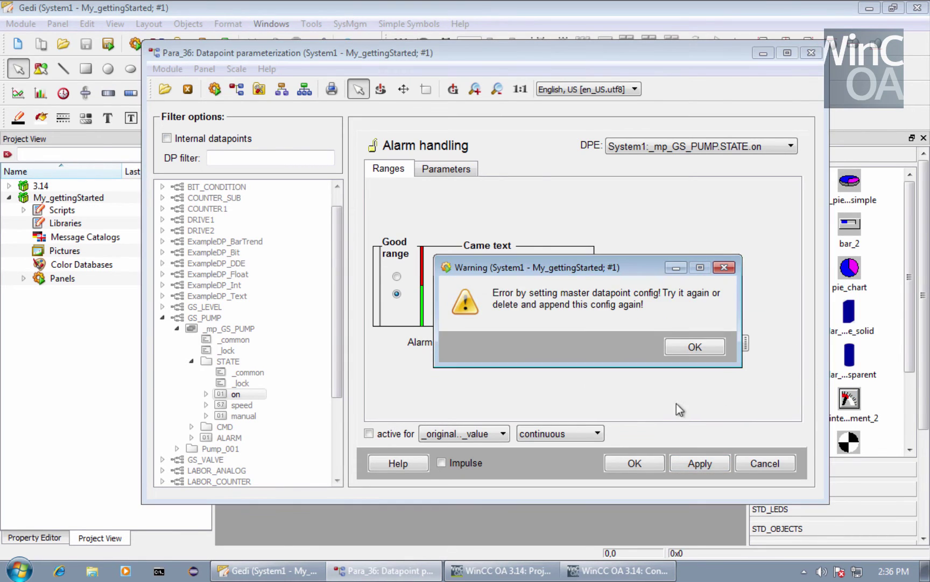
left_click(683, 346)
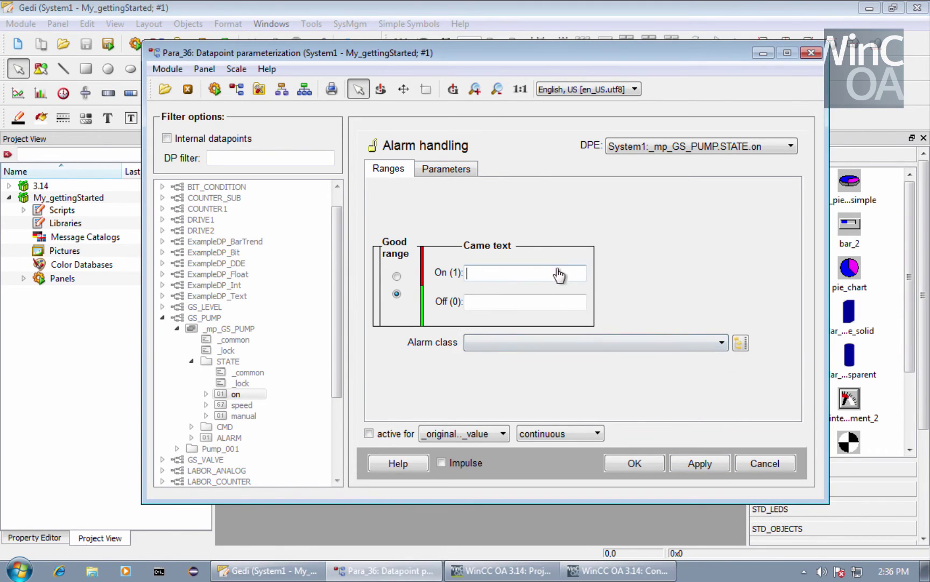
- Set alarm class 060_alert on the master's STATE.on and apply it to all GS_PUMP datapoints
left_click(721, 343)
scroll(611, 407, "down", 4)
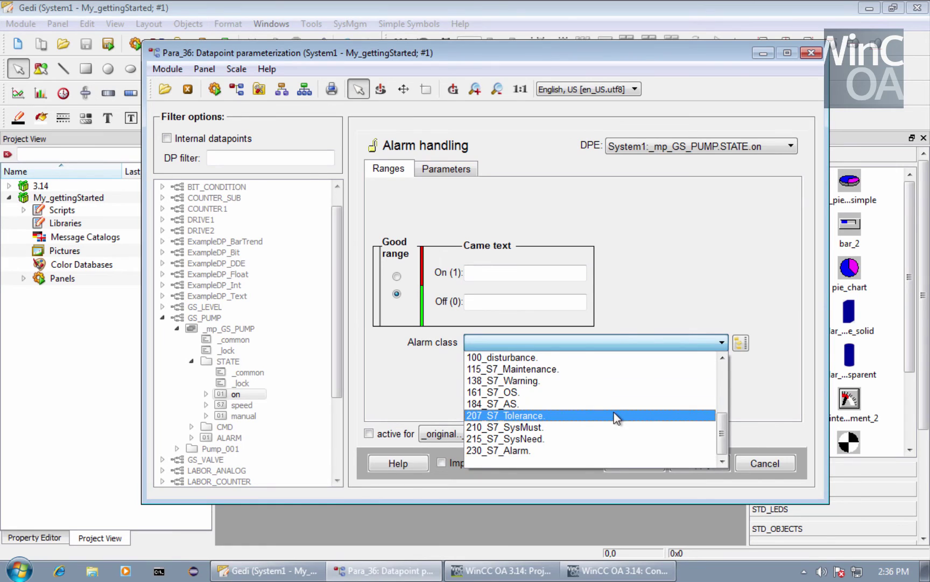
scroll(618, 418, "up", 1)
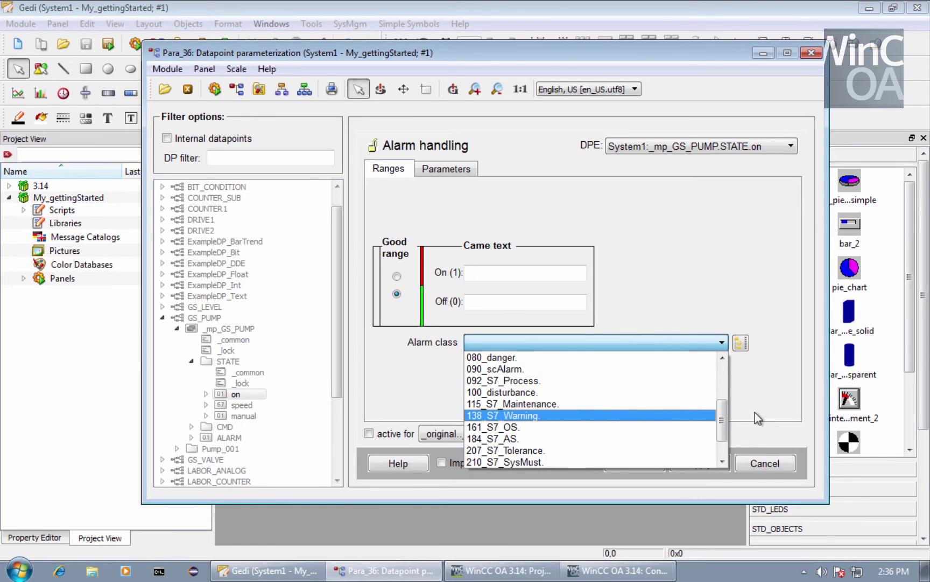
left_click_drag(722, 429, 722, 403)
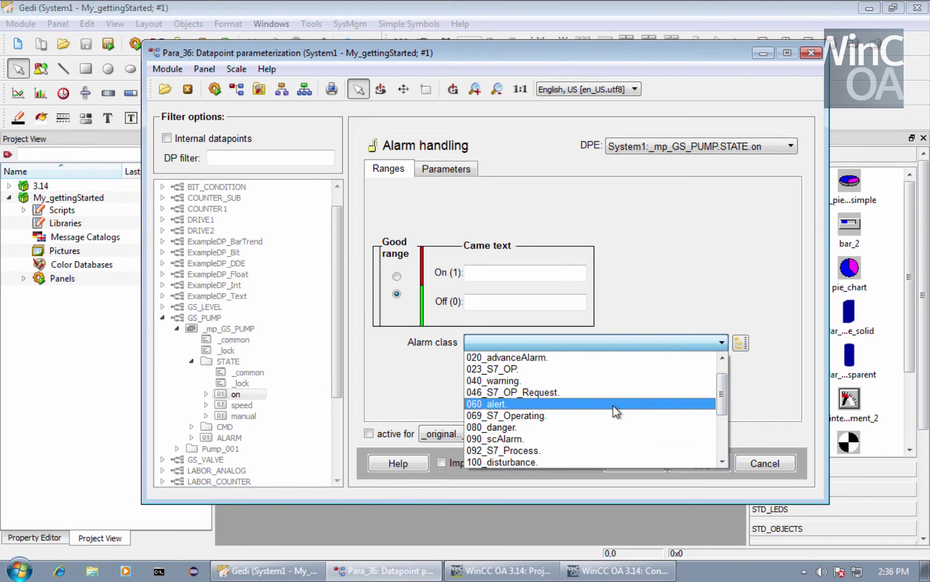
left_click(650, 404)
left_click(692, 465)
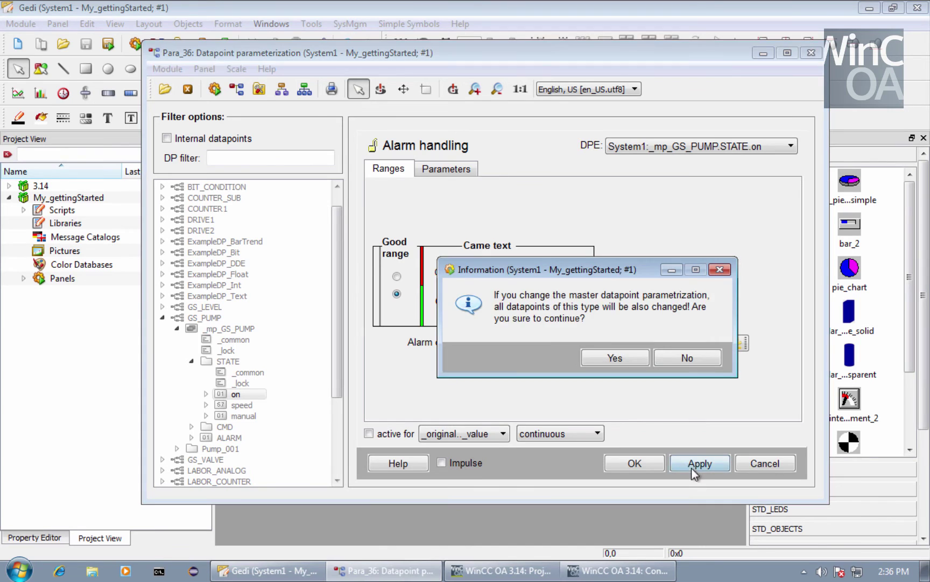
left_click(631, 360)
left_click(625, 462)
left_click(622, 358)
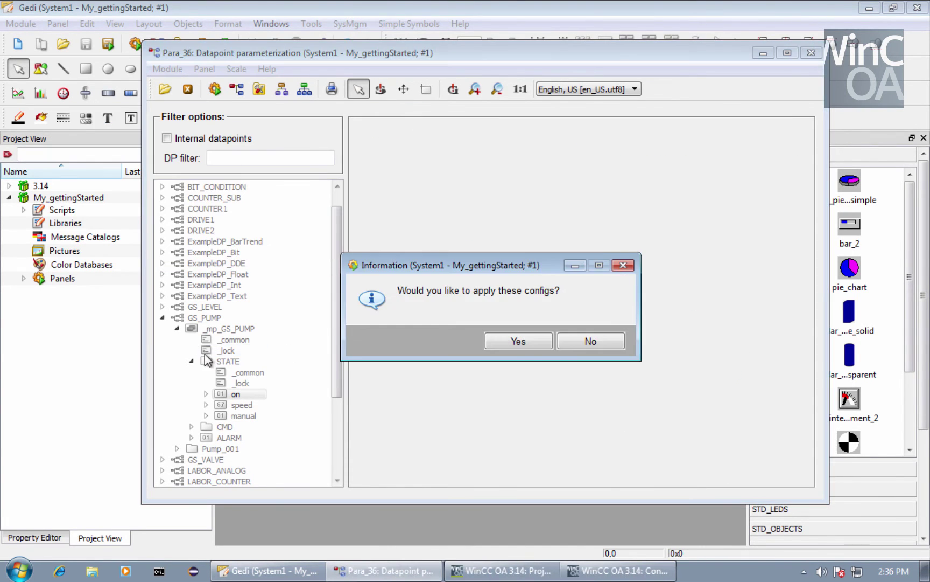
left_click(517, 341)
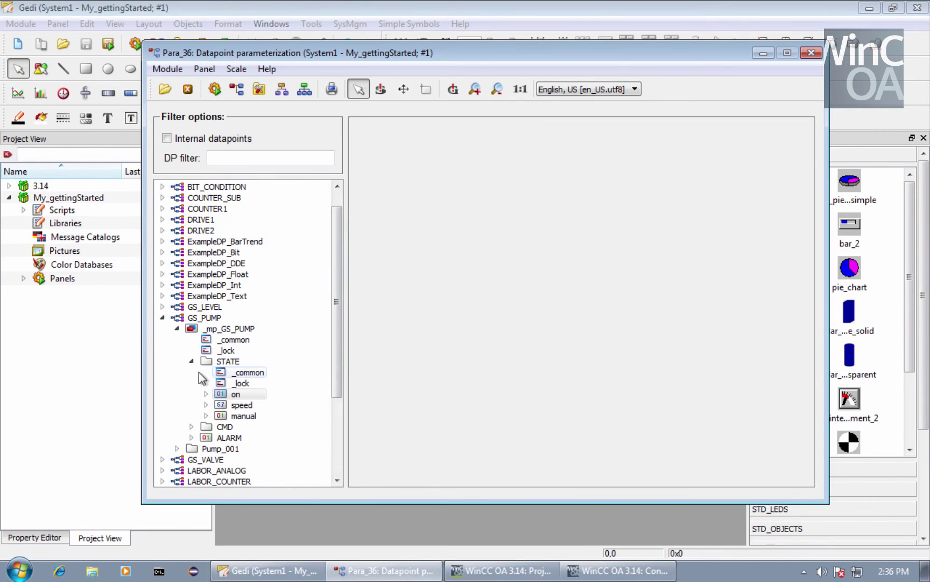
left_click(177, 448)
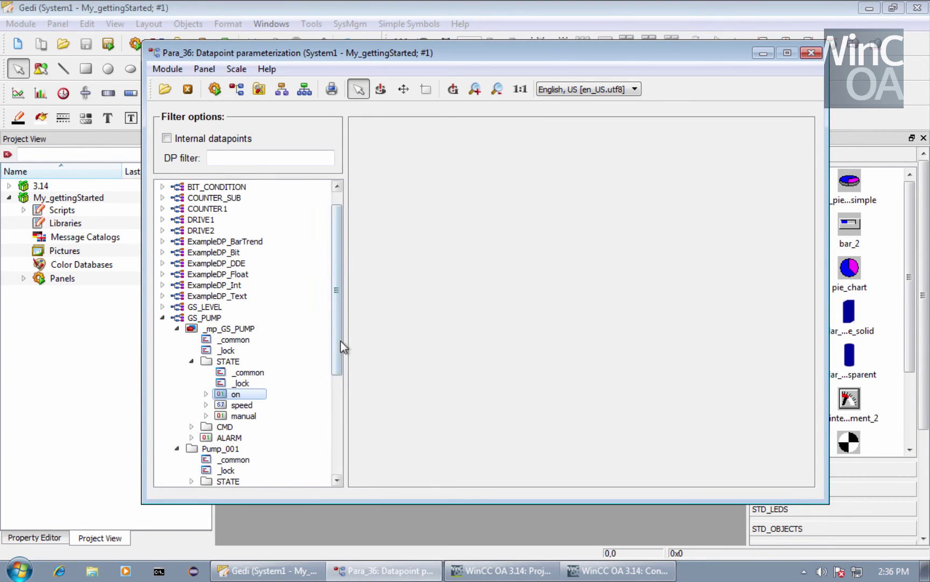
- Check Pump_001's STATE.on alert handling shows alarm class 060_alert, then collapse the tree
left_click_drag(335, 341, 335, 396)
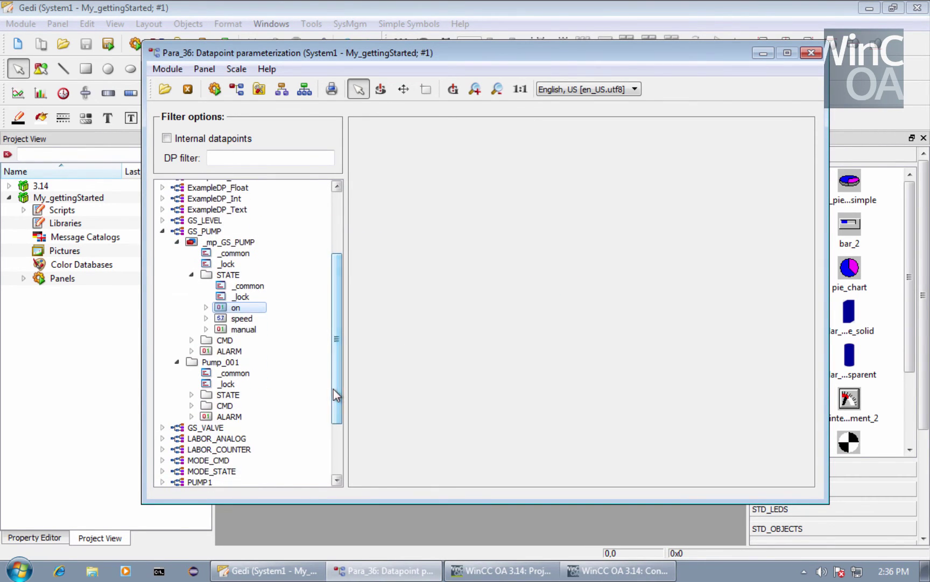
left_click(192, 394)
left_click(206, 427)
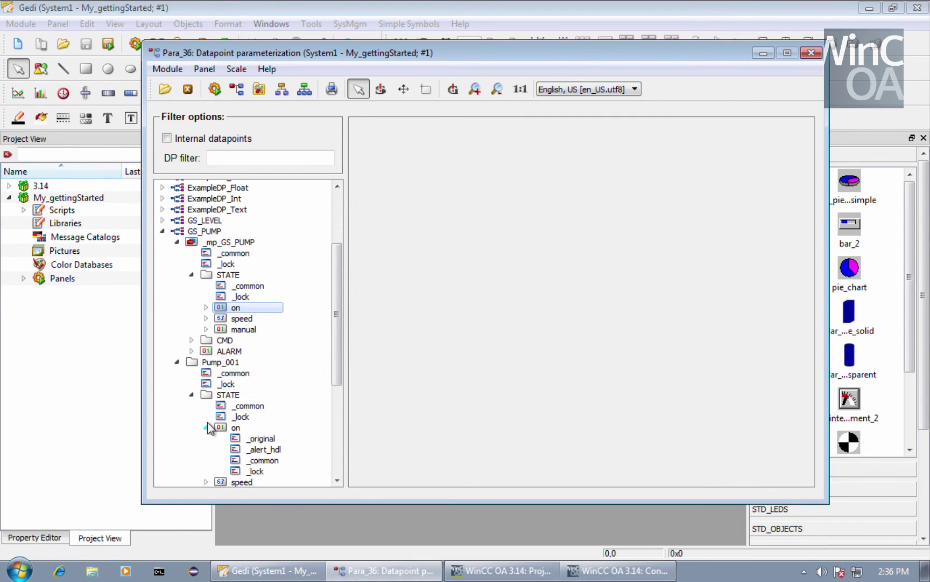
left_click(272, 449)
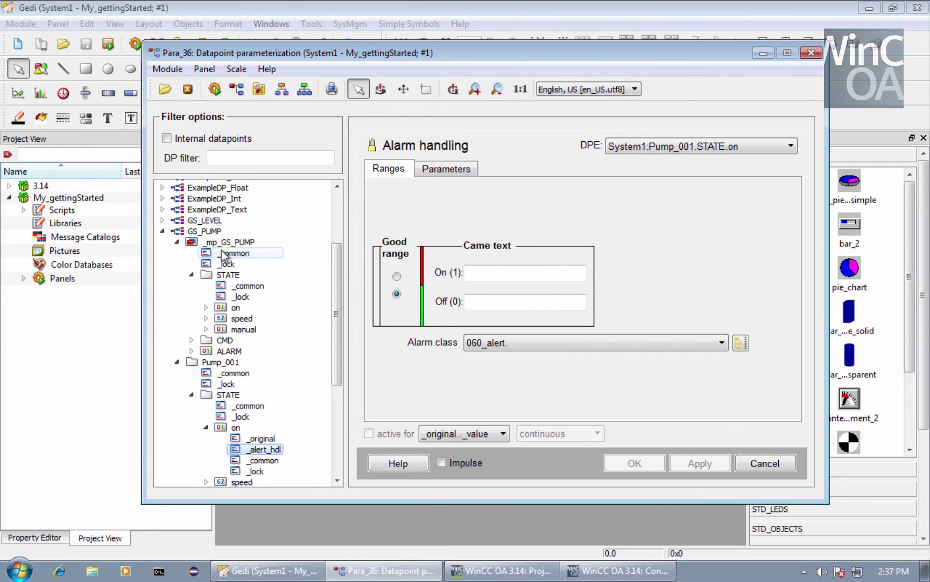
left_click(177, 362)
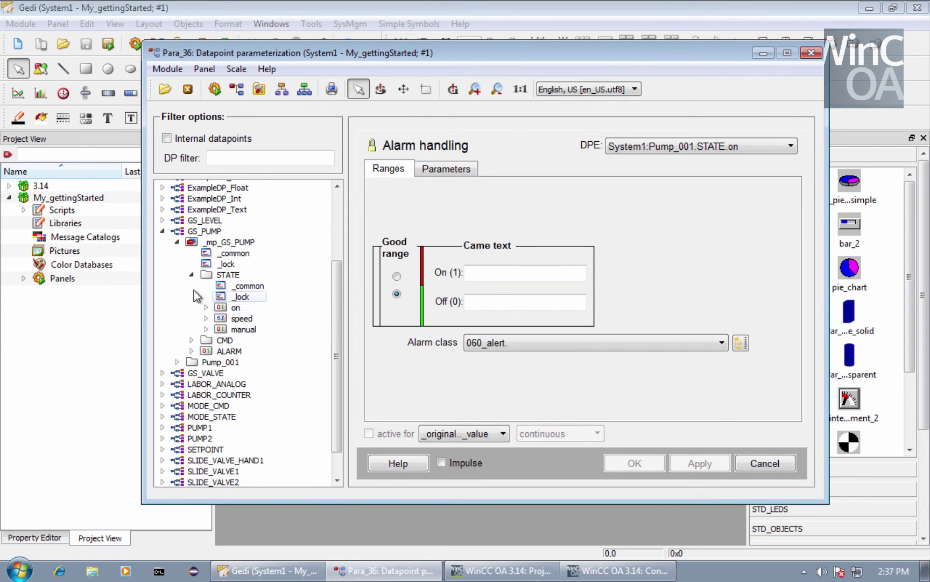
left_click(192, 275)
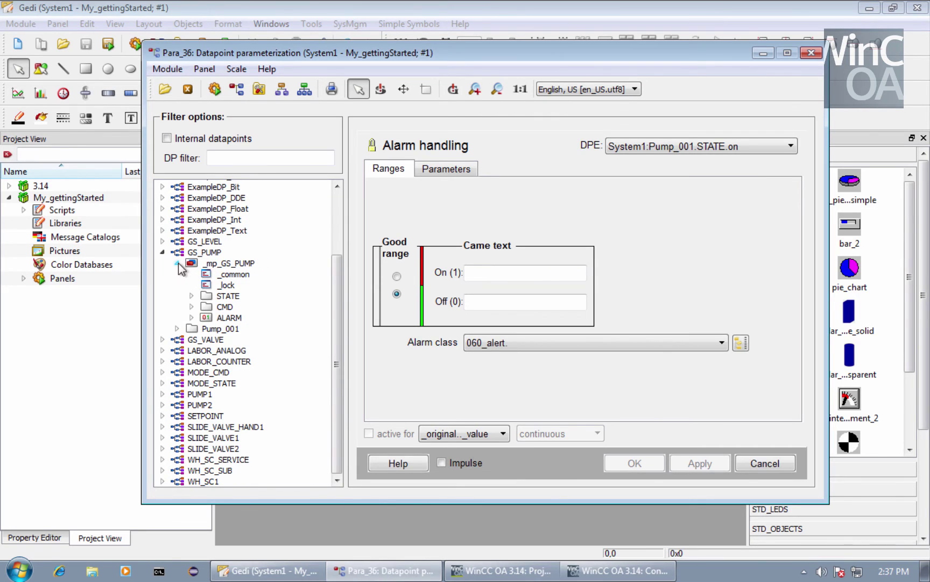
left_click(177, 262)
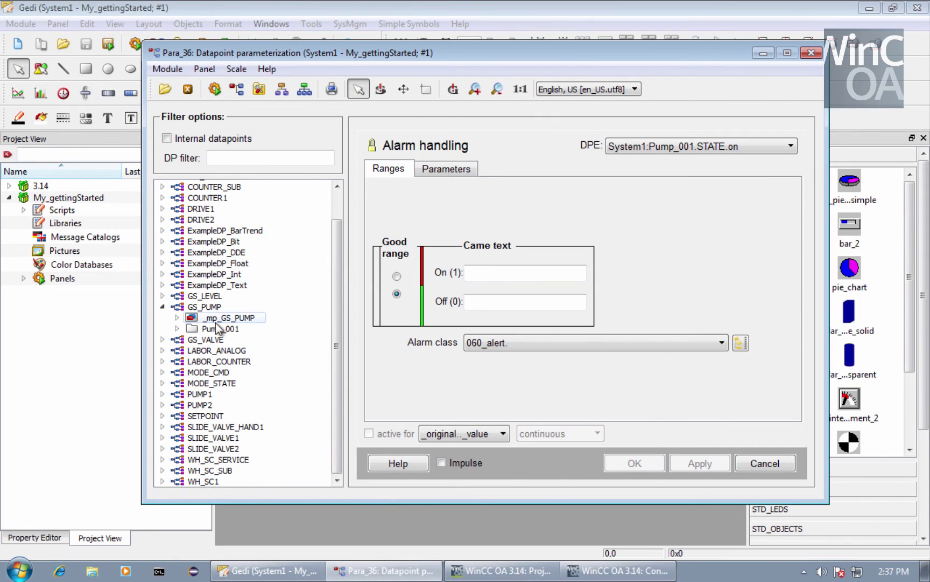
- From the master datapoint, set up multiple datapoints with prefix Pump_ numbered 000002 to 100
right_click(232, 320)
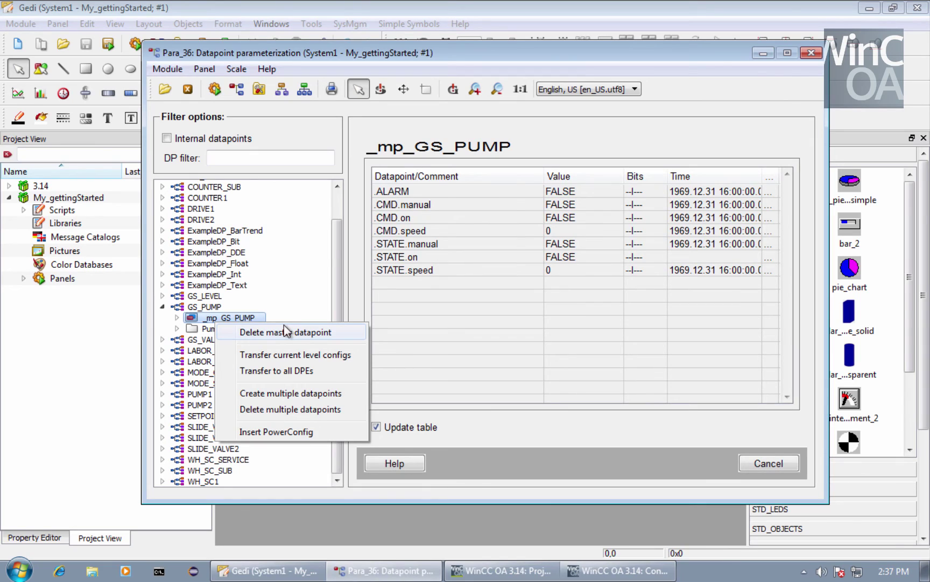
left_click(299, 393)
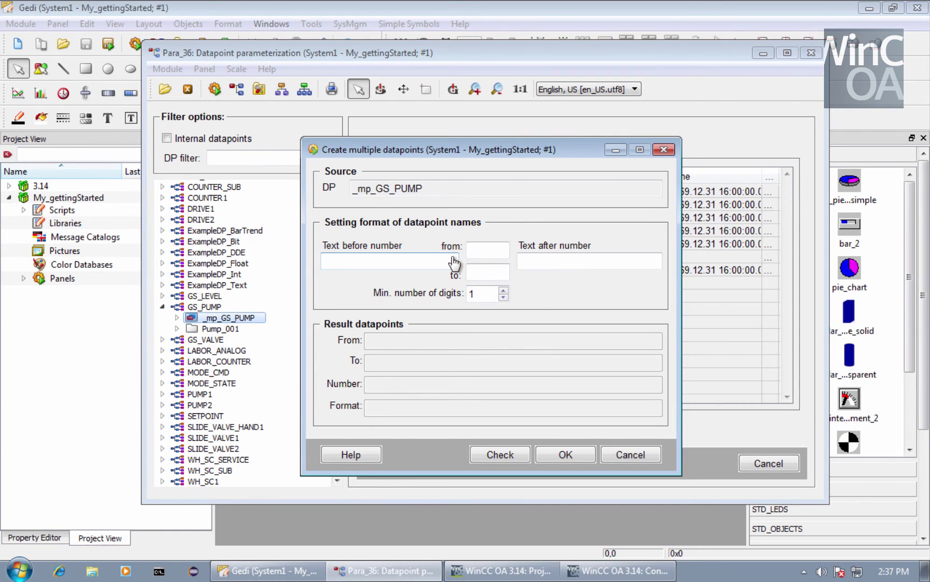
type("Pumpu")
key("BackSpace")
type("_")
left_click(482, 252)
type("000002")
left_click(488, 273)
type("100")
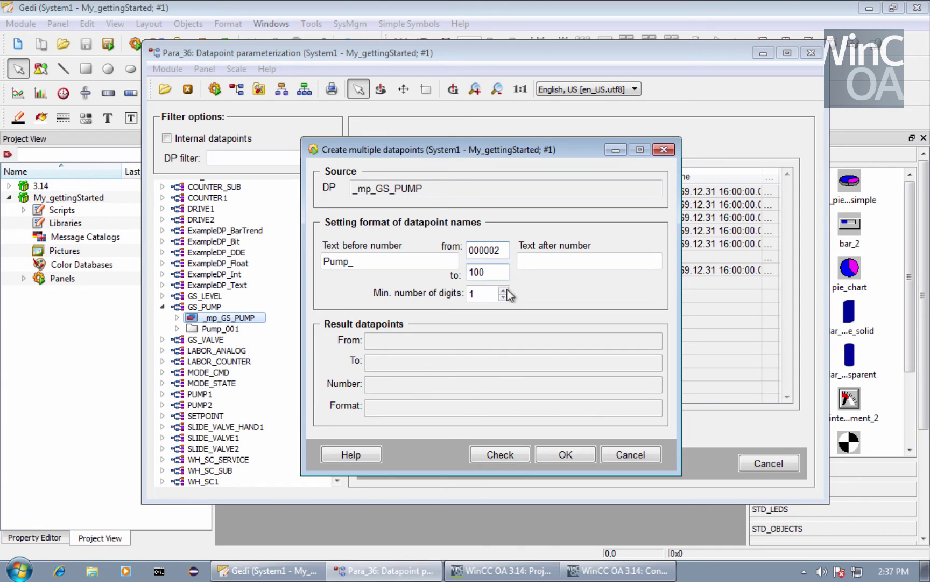
- Validate the naming settings and confirm creation of the 99 pump datapoints
left_click(506, 292)
left_click(525, 454)
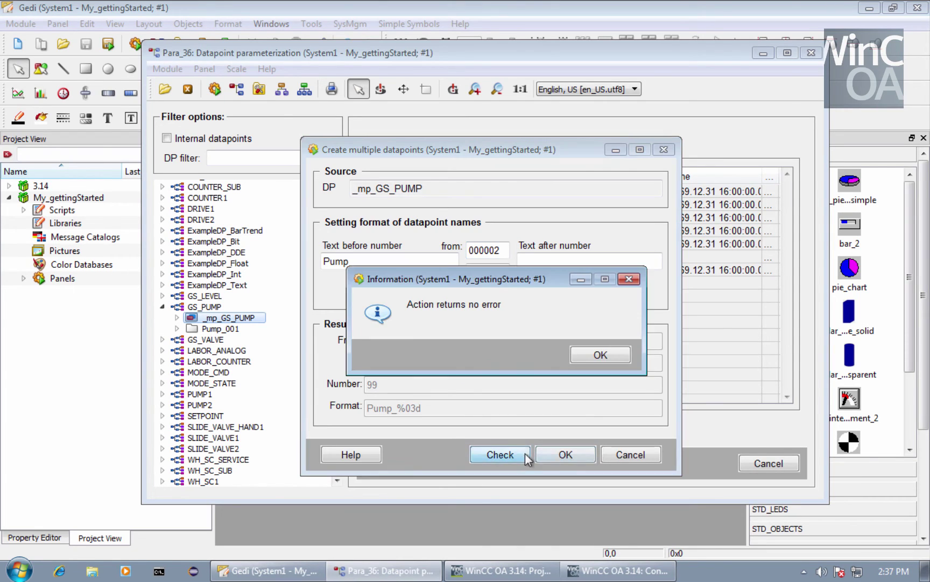
left_click(600, 355)
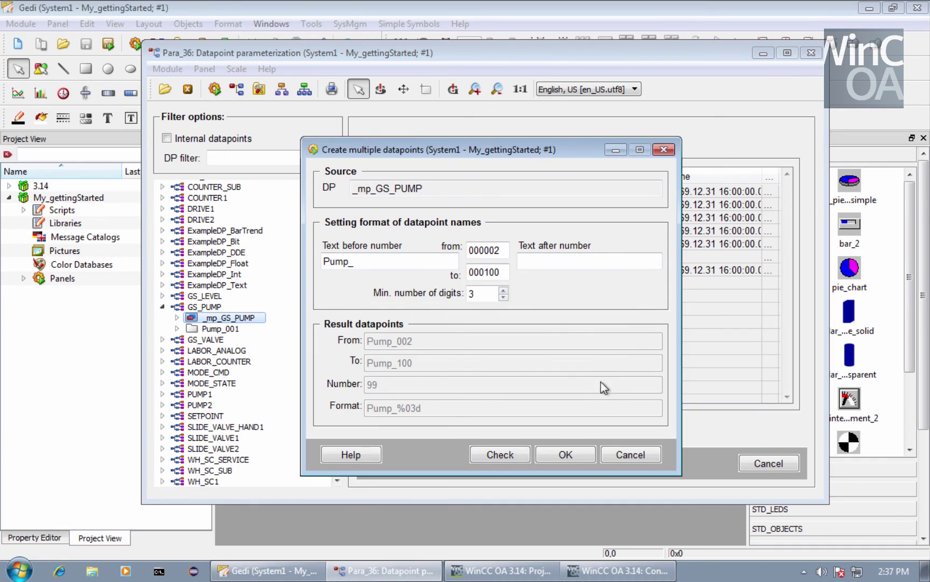
left_click(566, 455)
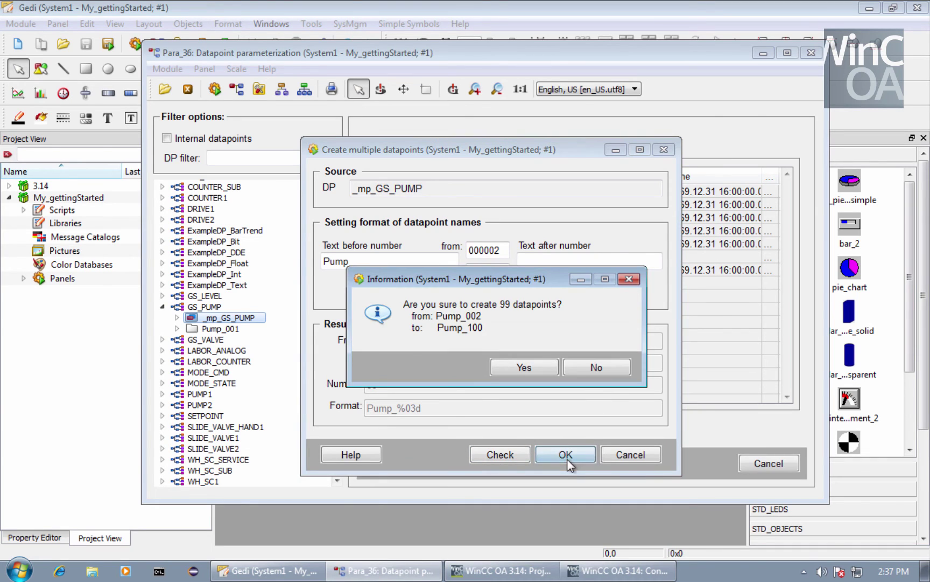
left_click(510, 368)
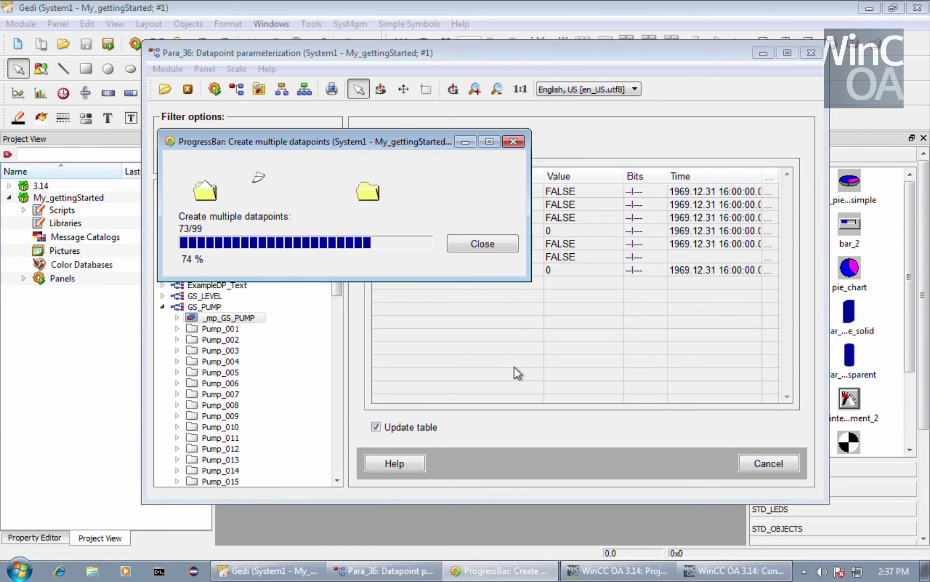
- Briefly expand and collapse Pump_001, then scroll down to Pump_071
left_click(177, 328)
left_click(176, 328)
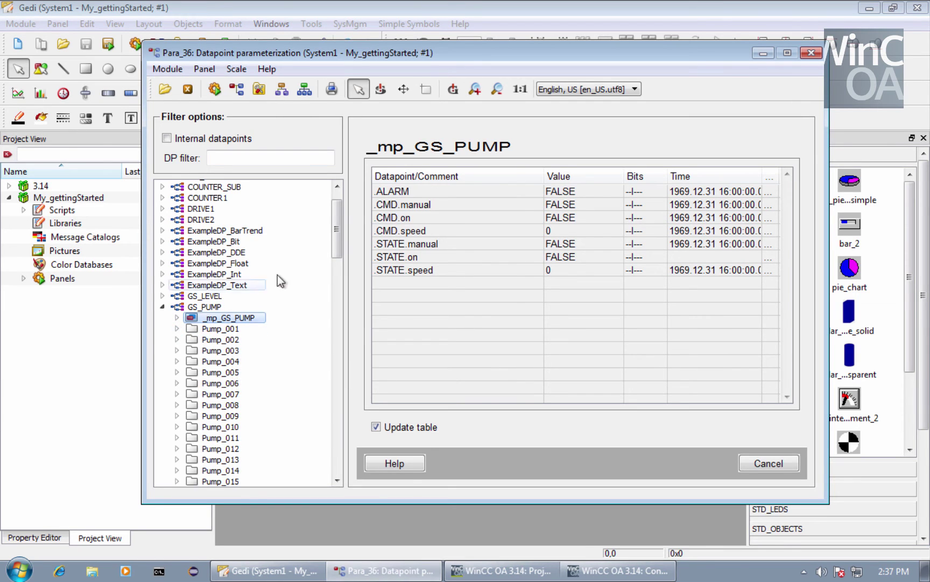
left_click_drag(337, 232, 322, 395)
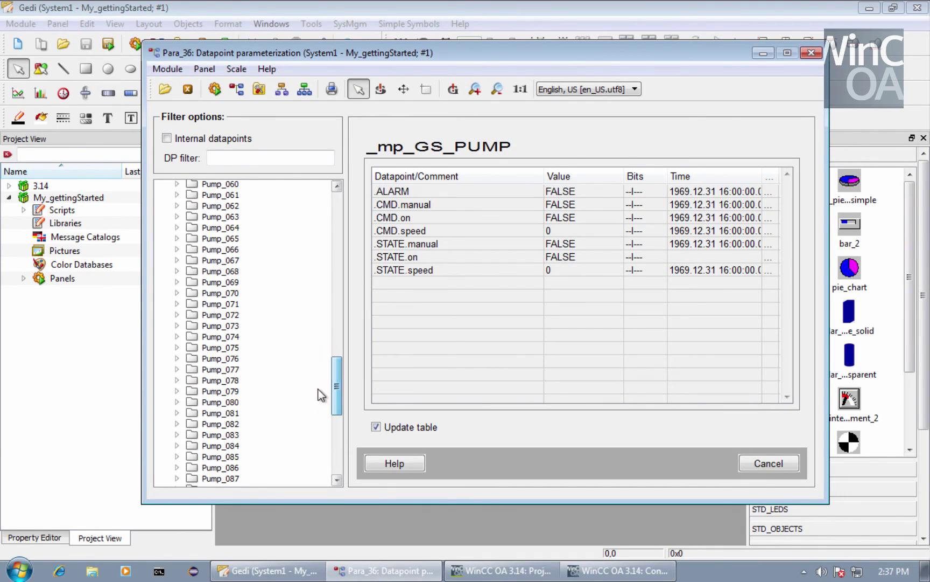
- Verify Pump_071's STATE.on element carries an _alert_hdl config, then collapse it and scroll back up
left_click(177, 304)
left_click(191, 336)
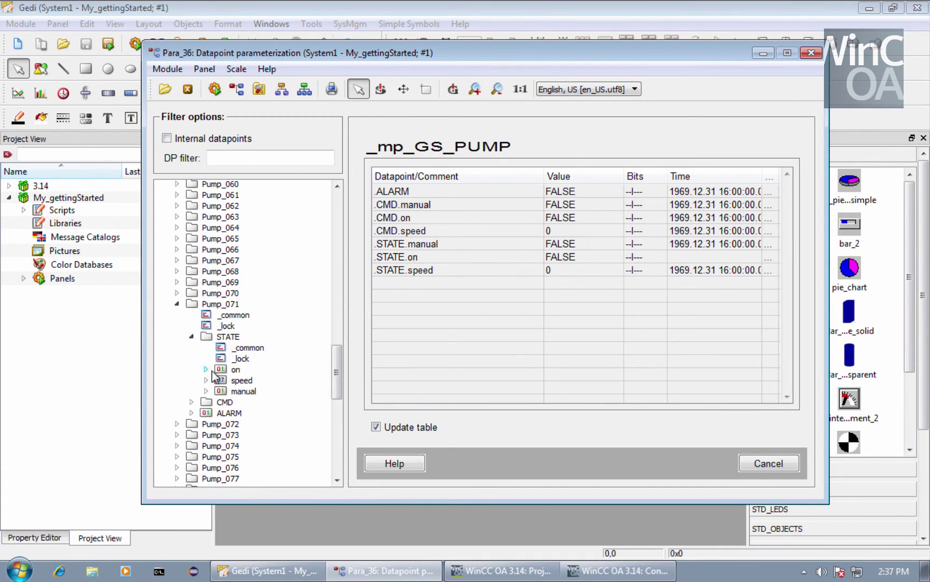
left_click(206, 369)
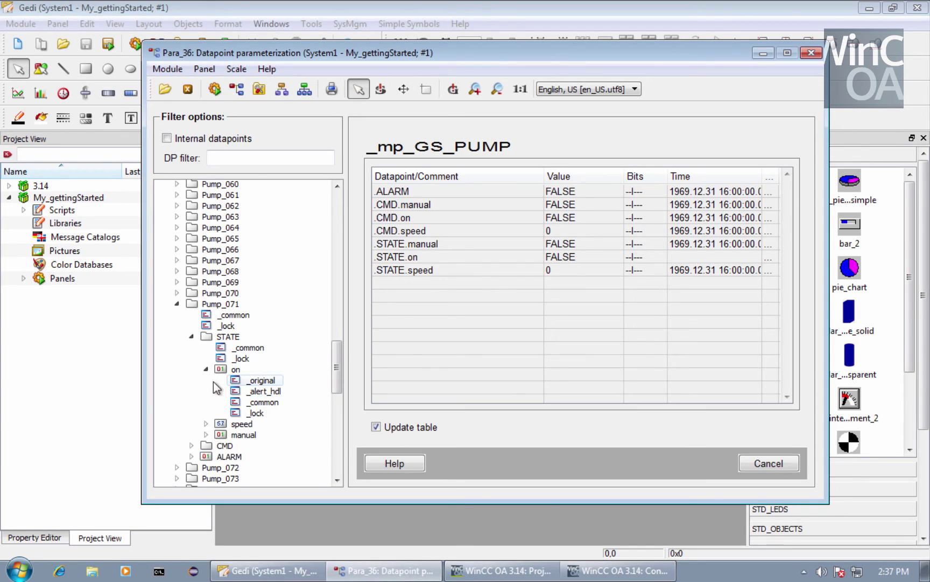
left_click(206, 370)
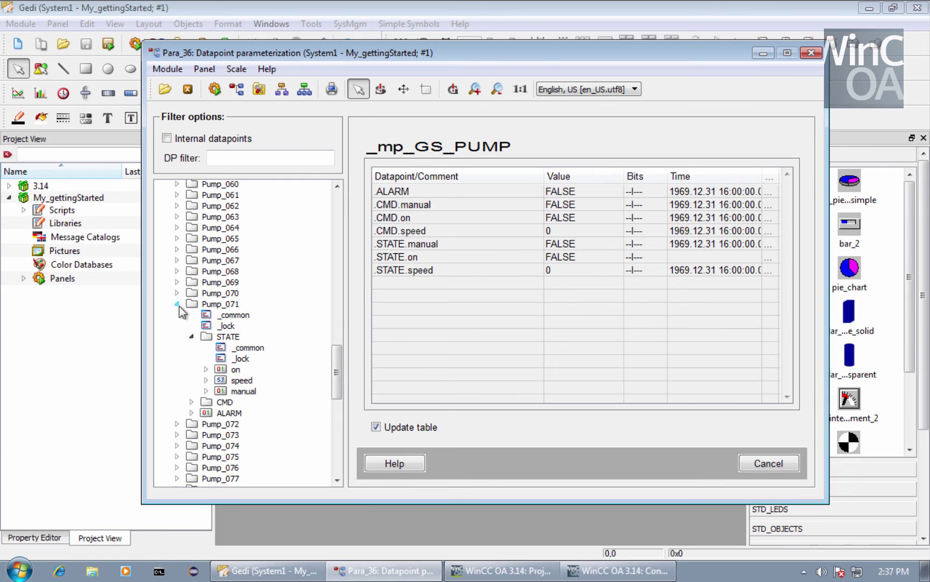
left_click(176, 304)
left_click_drag(335, 376, 334, 214)
- Expand the master _mp_GS_PUMP down to STATE.on and view its alert handling settings
left_click(178, 345)
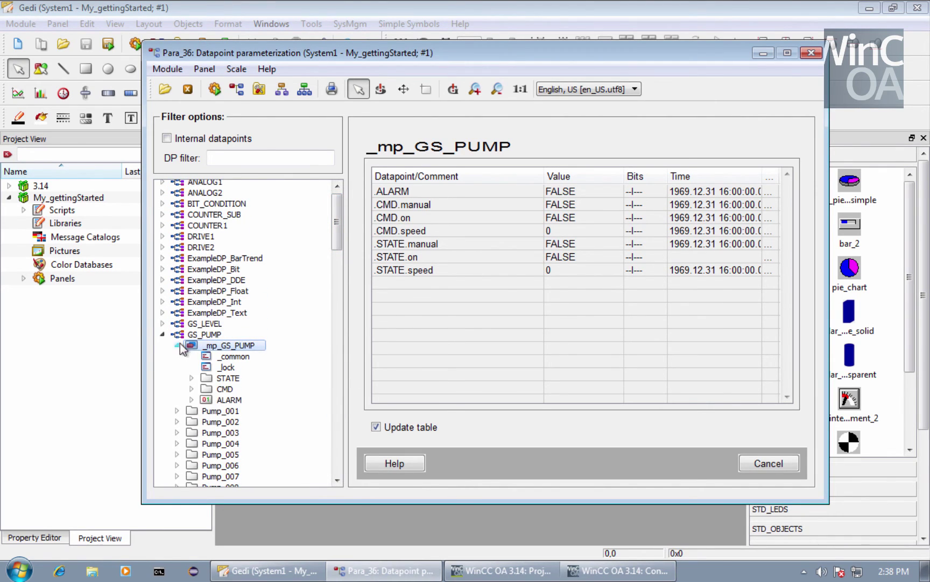
left_click(191, 378)
left_click(207, 411)
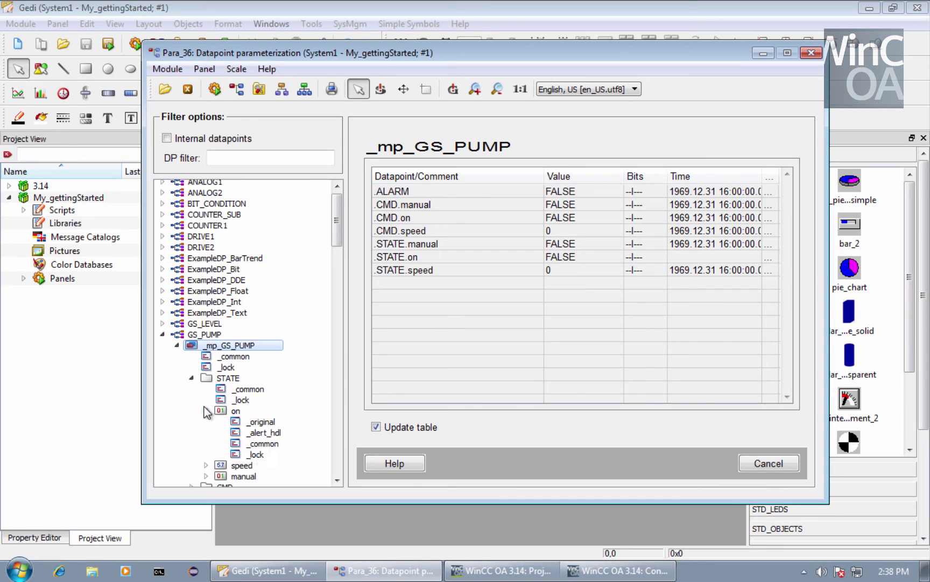
left_click(265, 432)
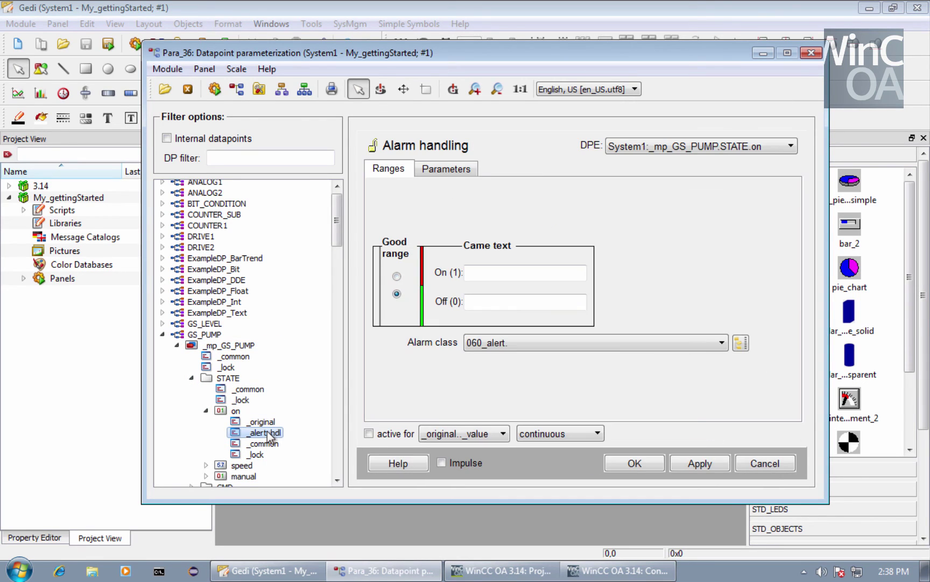
- Delete the Alert handling PowerConfig from _mp_GS_PUMP.STATE.on, confirming removal from all datapoints
right_click(226, 411)
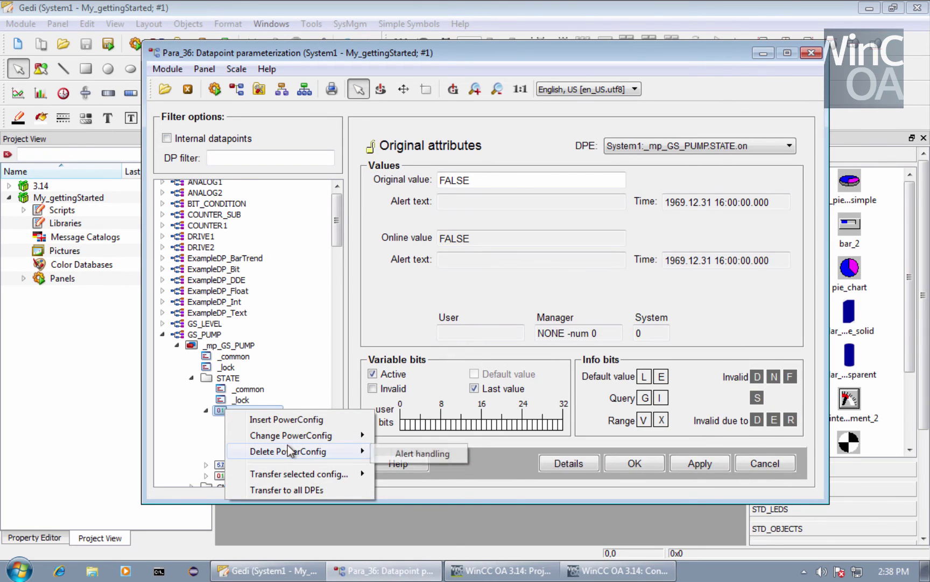
mouse_move(305, 432)
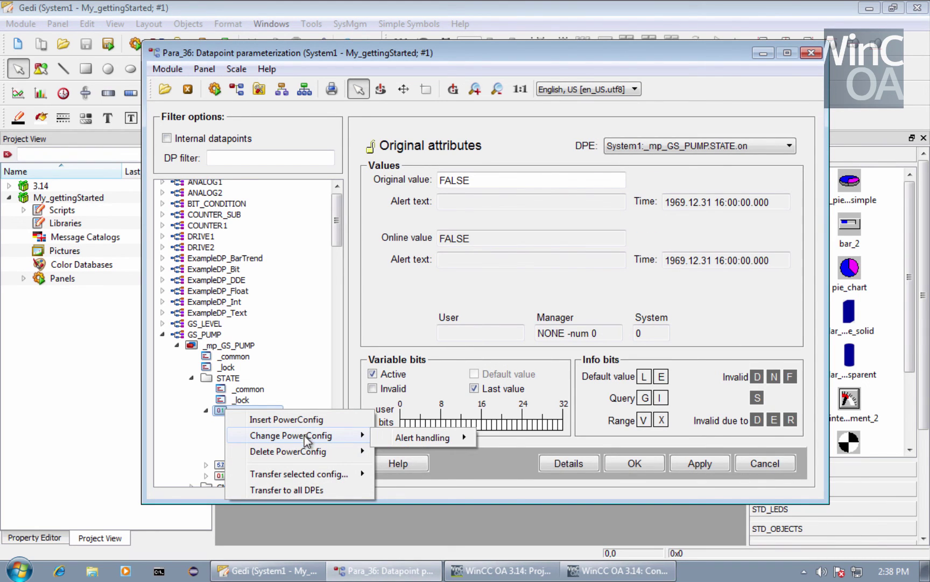
mouse_move(312, 451)
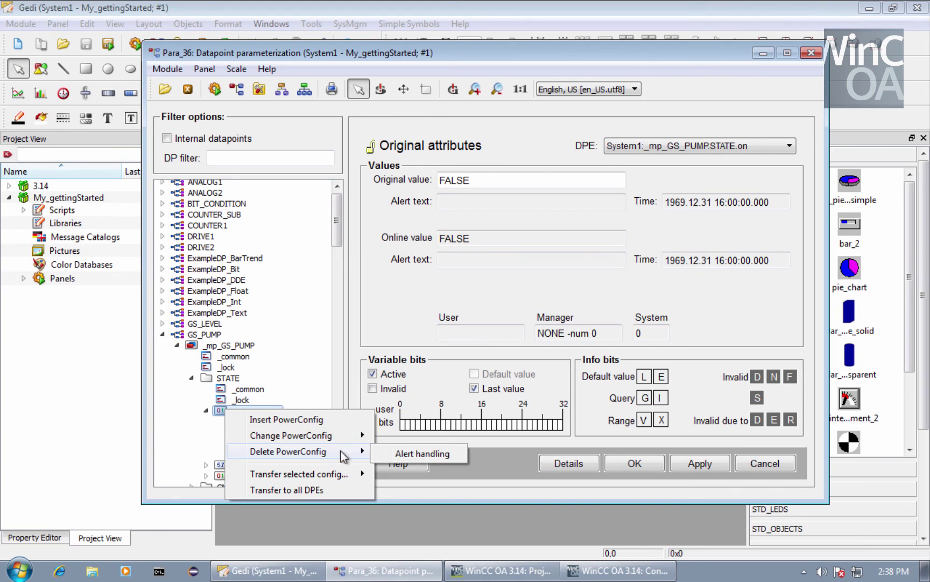
left_click(423, 453)
left_click(520, 339)
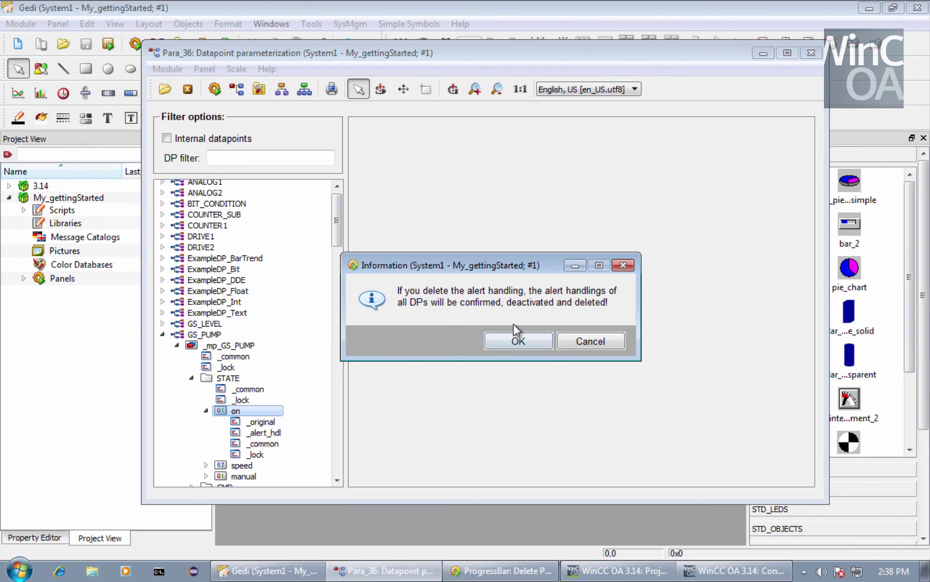
left_click(510, 343)
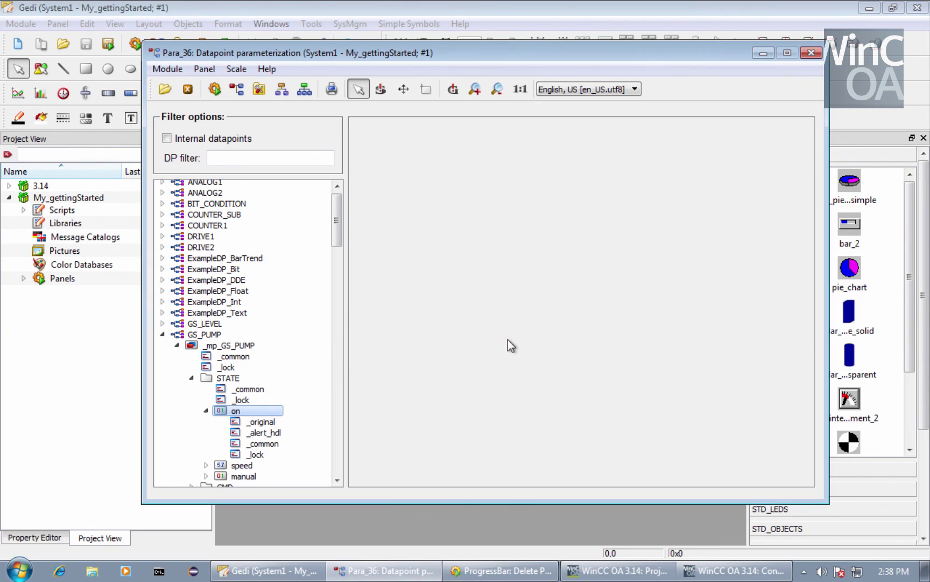
left_click(176, 345)
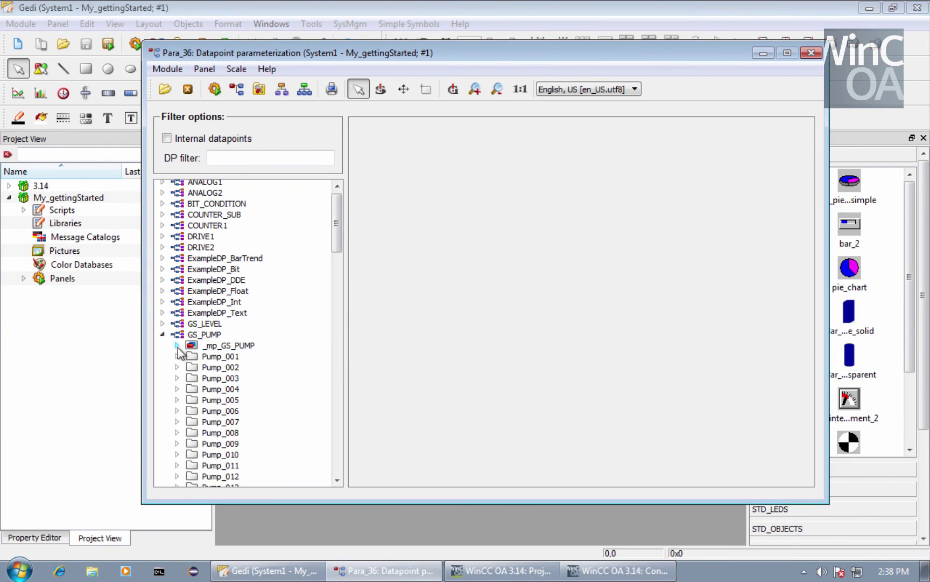
left_click(177, 433)
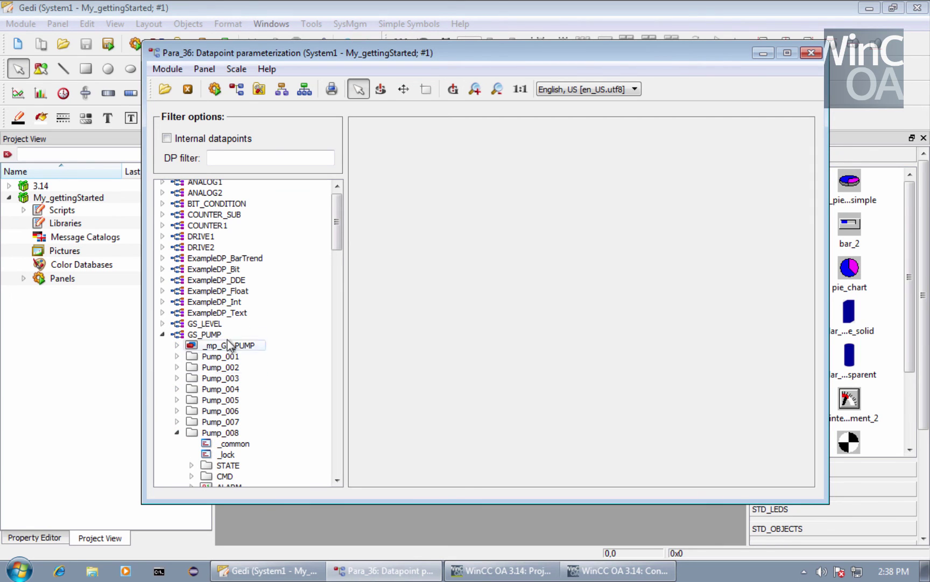
mouse_move(337, 232)
left_mouse_down()
mouse_move(336, 293)
mouse_move(337, 248)
left_mouse_up()
left_click(192, 337)
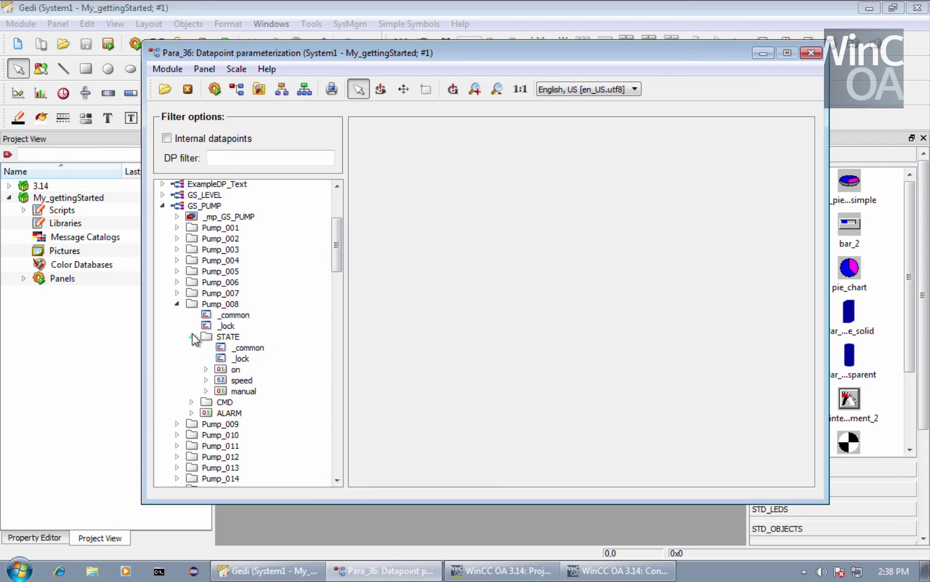
left_click(205, 369)
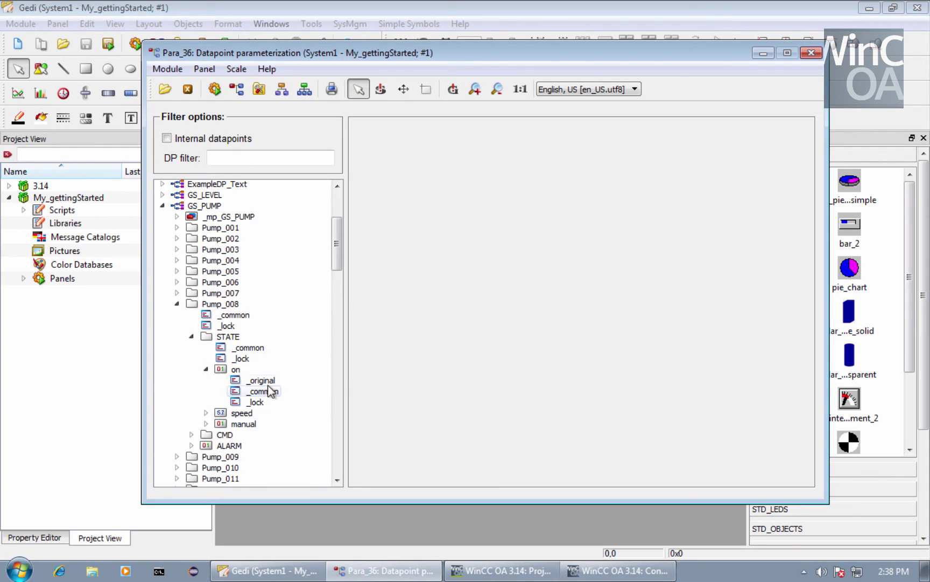
left_click(271, 392)
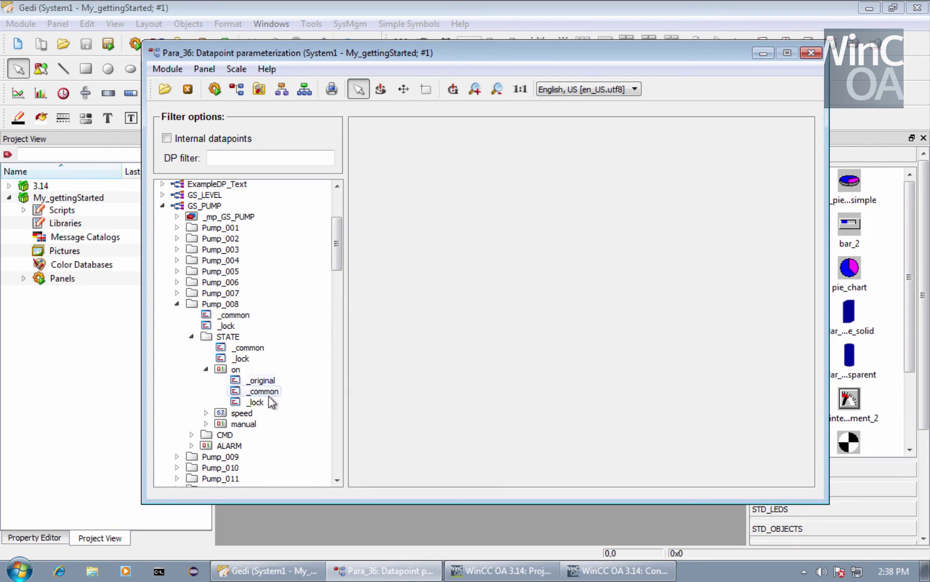
left_click(206, 370)
left_click(191, 337)
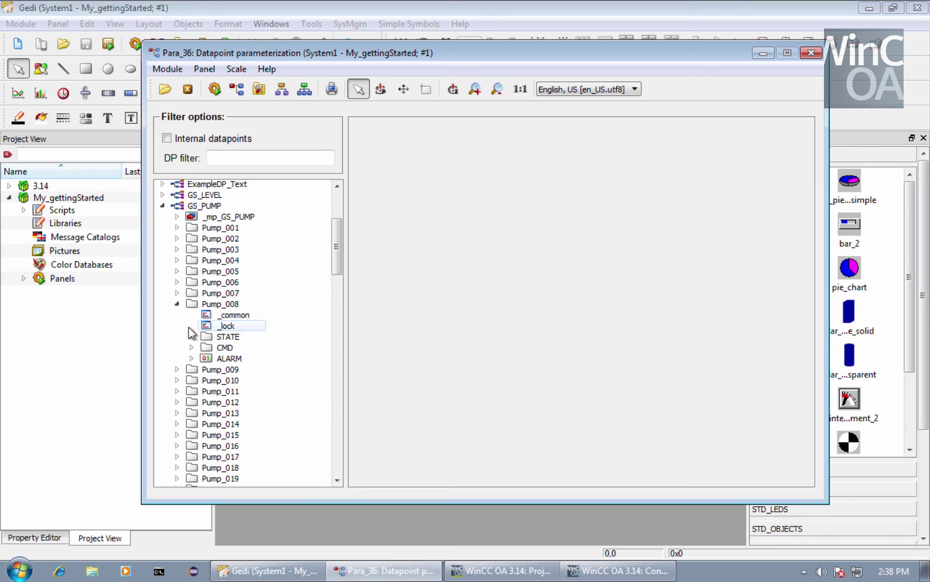
left_click(177, 303)
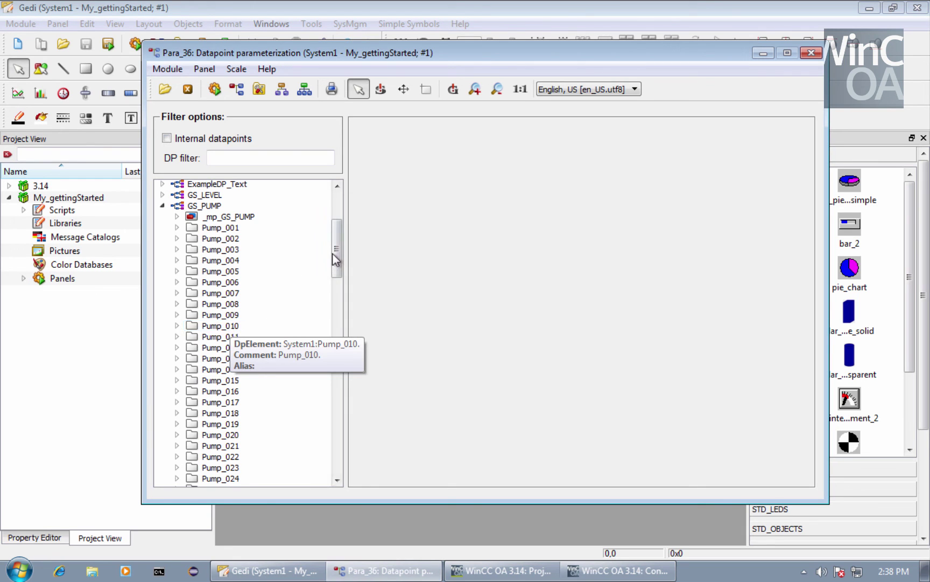
left_click_drag(335, 253, 321, 268)
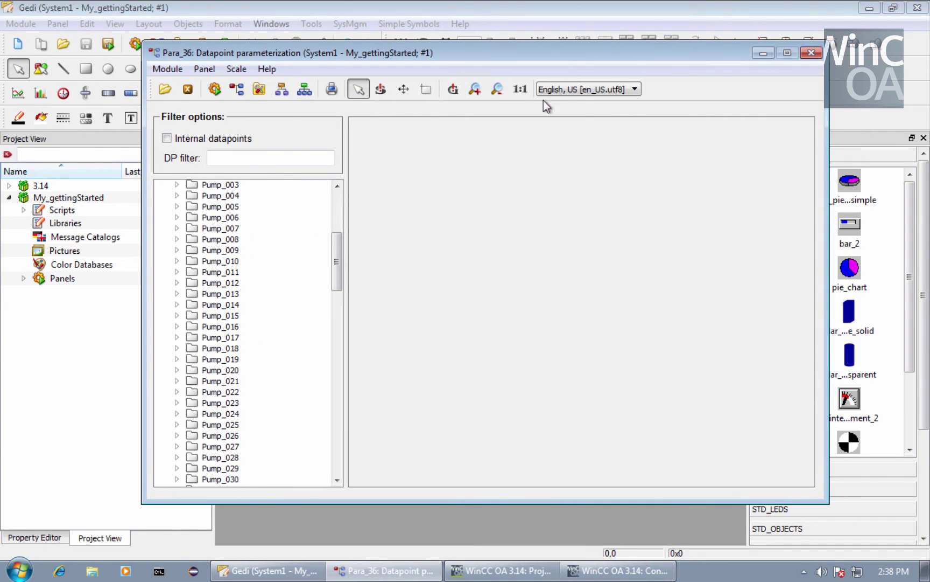
left_click_drag(581, 61, 601, 96)
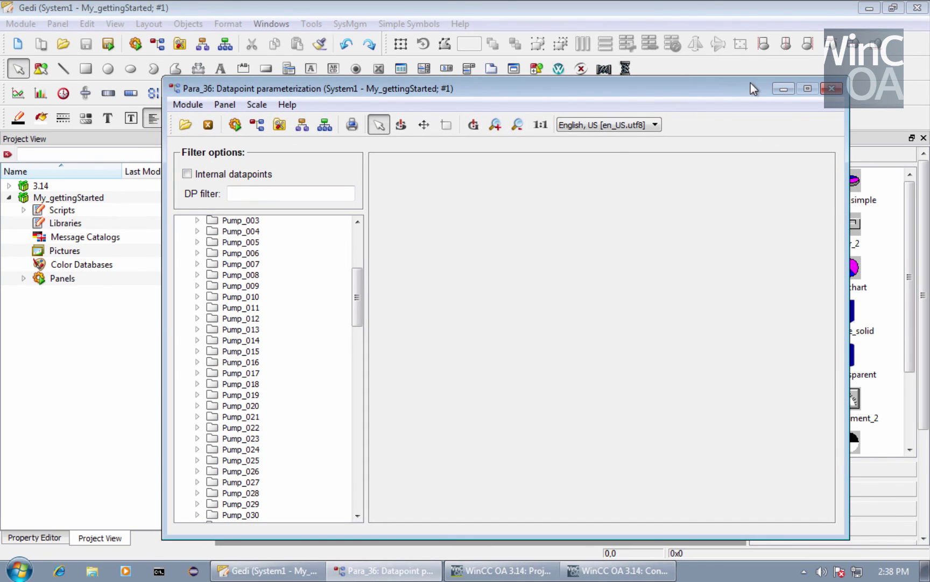